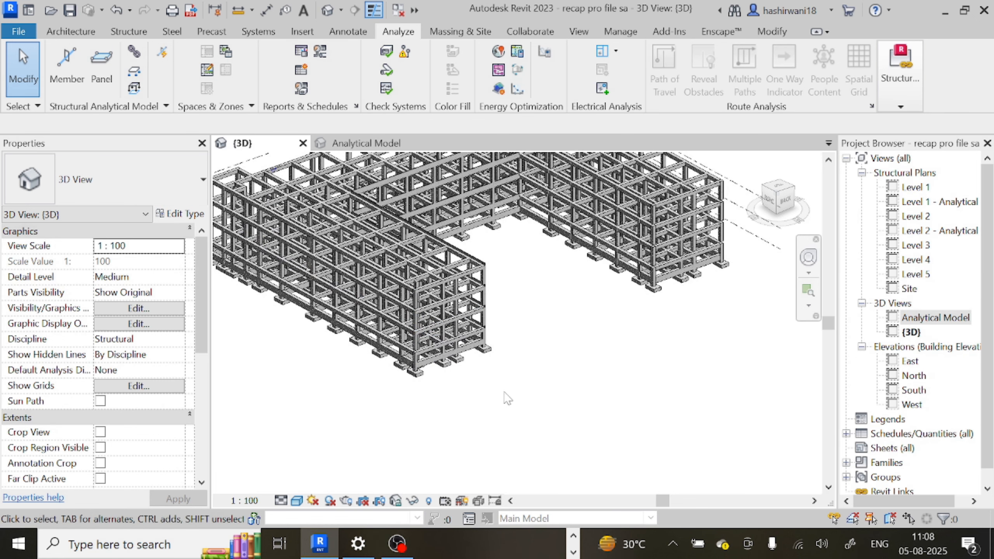
Turn on the Floors category in the visibility/graphic overrides of the {3D} view.
{"action": "scroll", "coordinate": [504, 399], "scroll_direction": "down", "scroll_amount": 2}
{"action": "key", "text": "v"}
{"action": "key", "text": "v"}
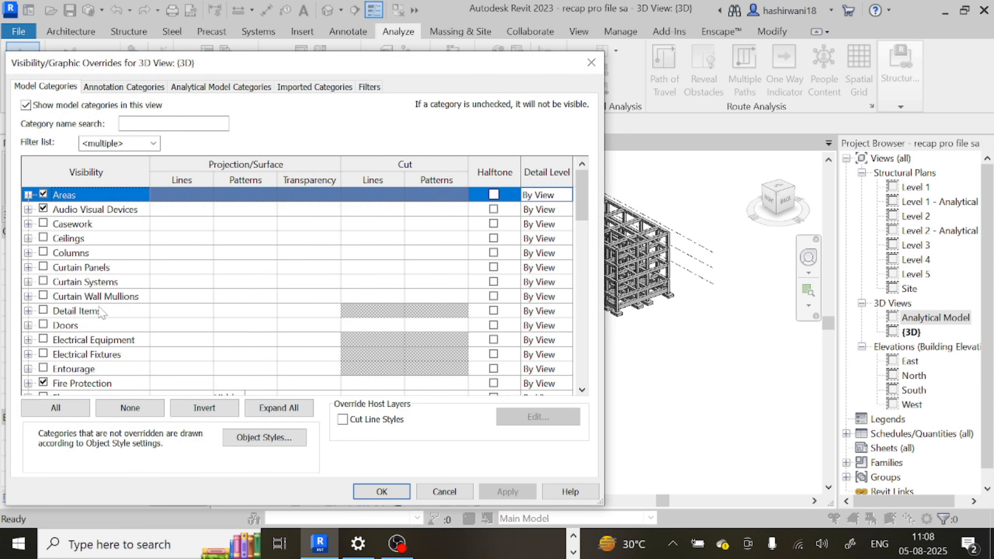
{"action": "key", "text": "f"}
{"action": "left_click", "coordinate": [43, 383]}
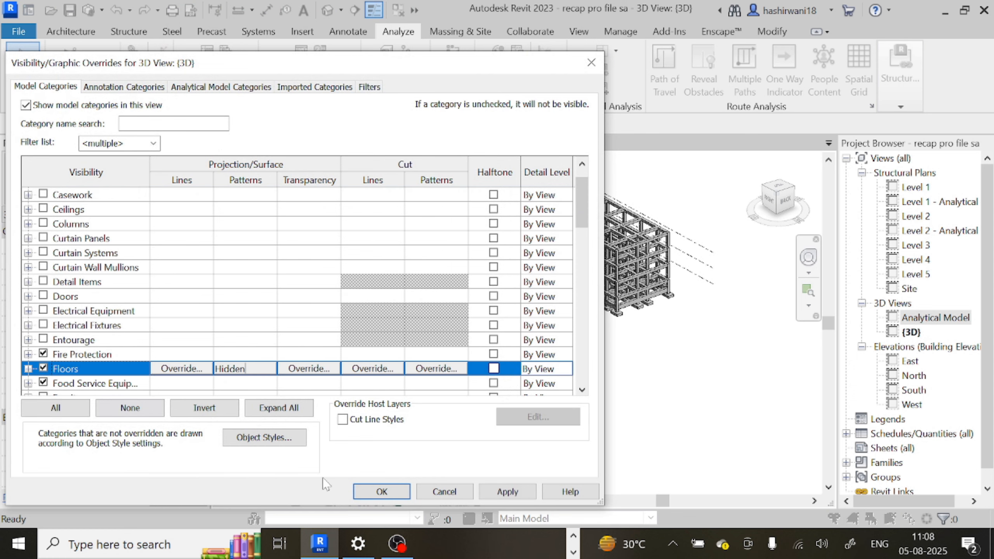
{"action": "left_click", "coordinate": [379, 492]}
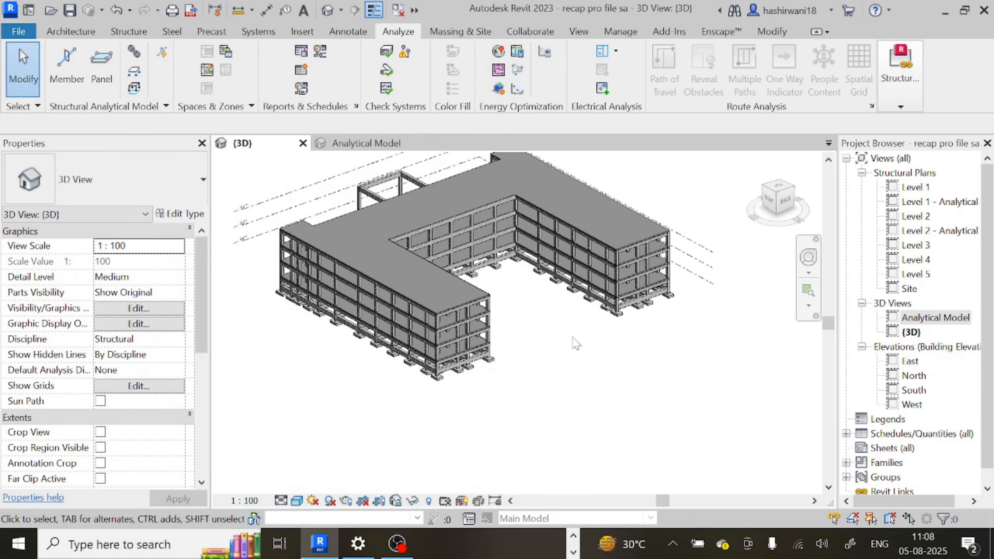
{"action": "middle_click_drag", "start_coordinate": [601, 393], "coordinate": [606, 388]}
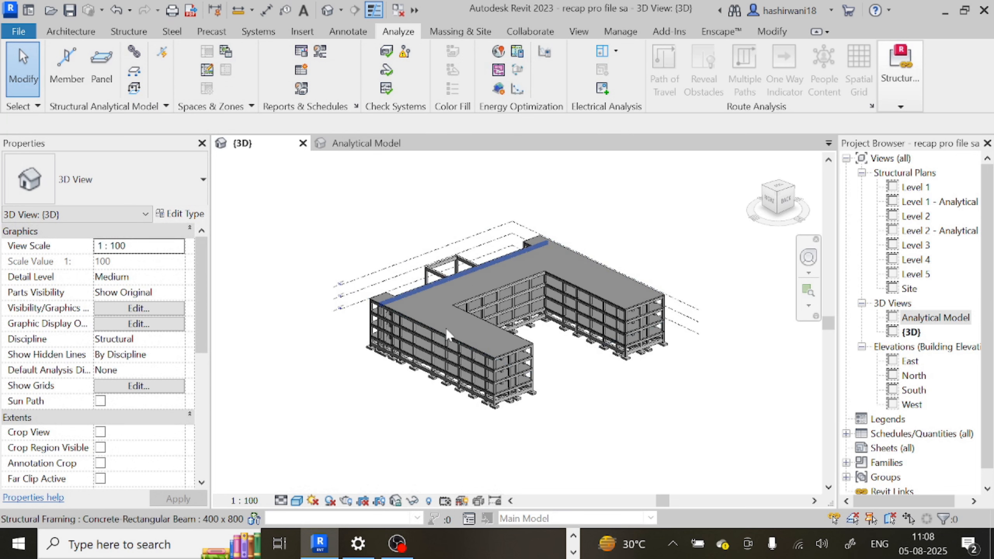
Compare the Analytical Model view with the physical building in the {3D} view.
{"action": "left_click", "coordinate": [380, 144]}
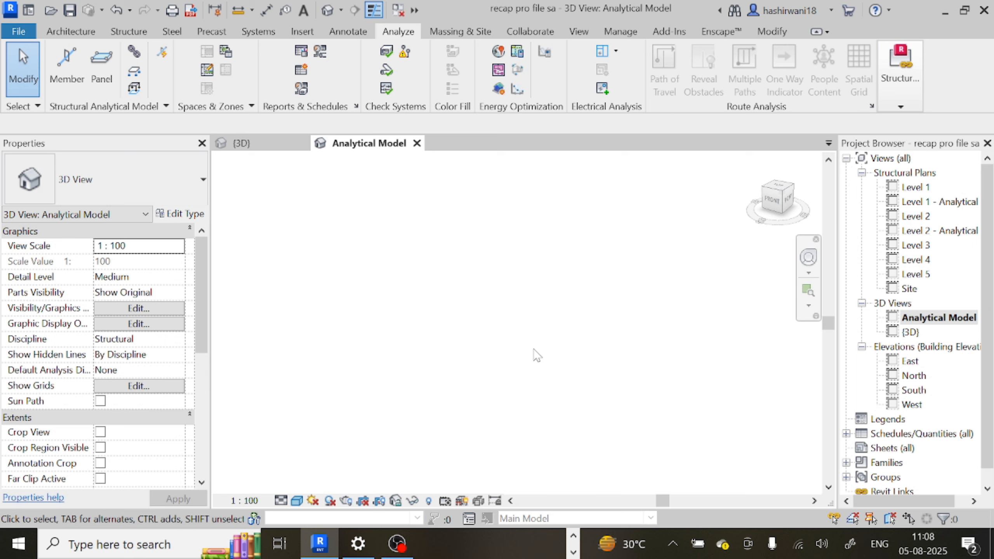
{"action": "left_click", "coordinate": [278, 150]}
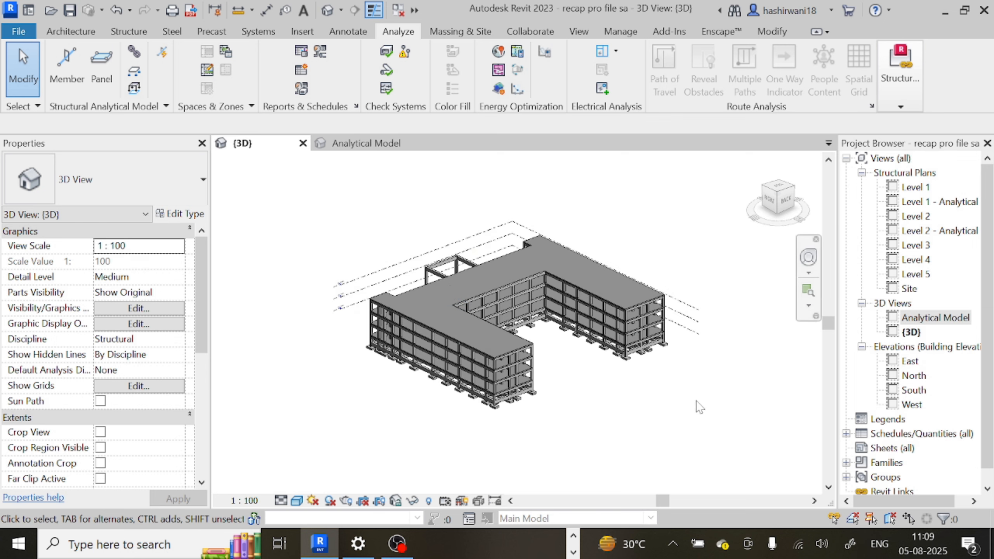
{"action": "middle_click_drag", "start_coordinate": [717, 418], "coordinate": [646, 384]}
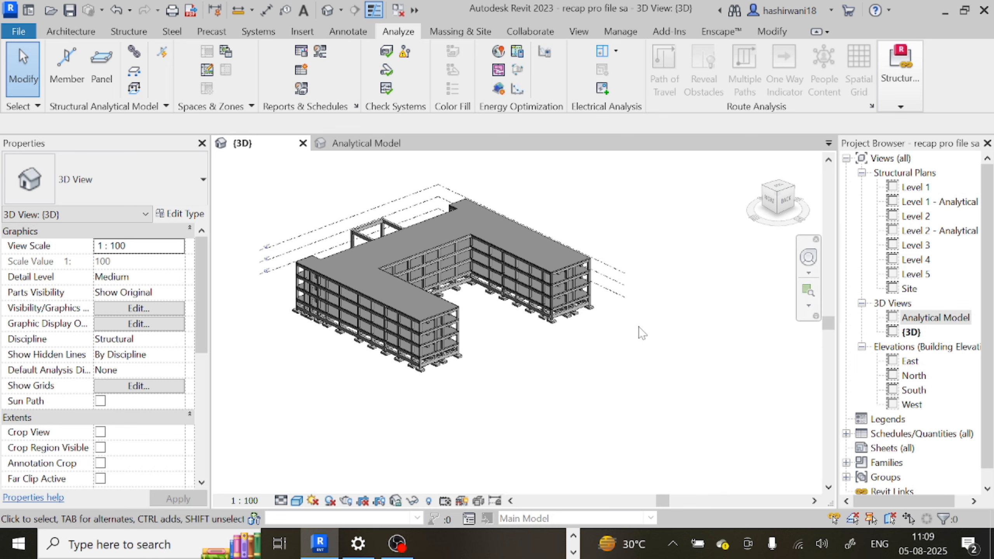
{"action": "left_click", "coordinate": [384, 150]}
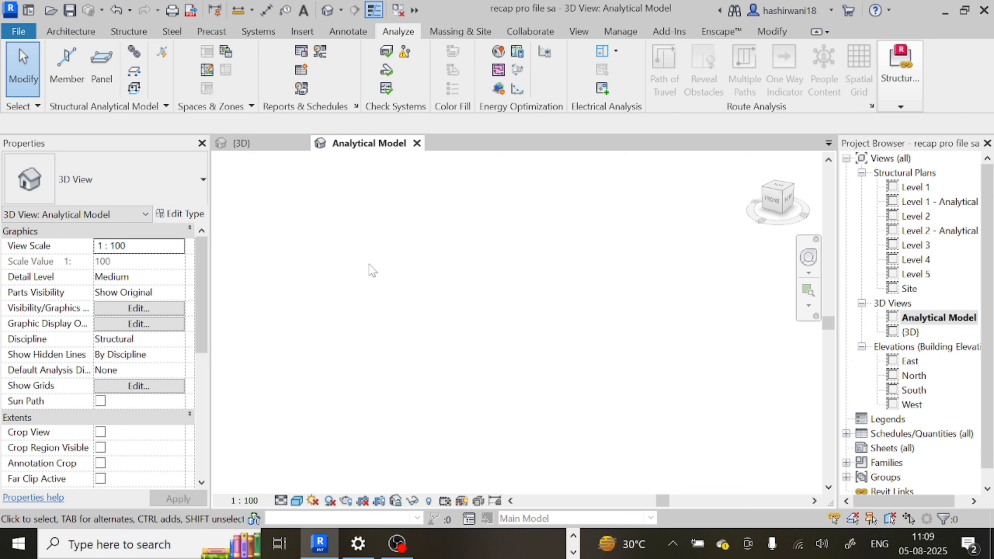
{"action": "key", "text": "ctrl+Tab"}
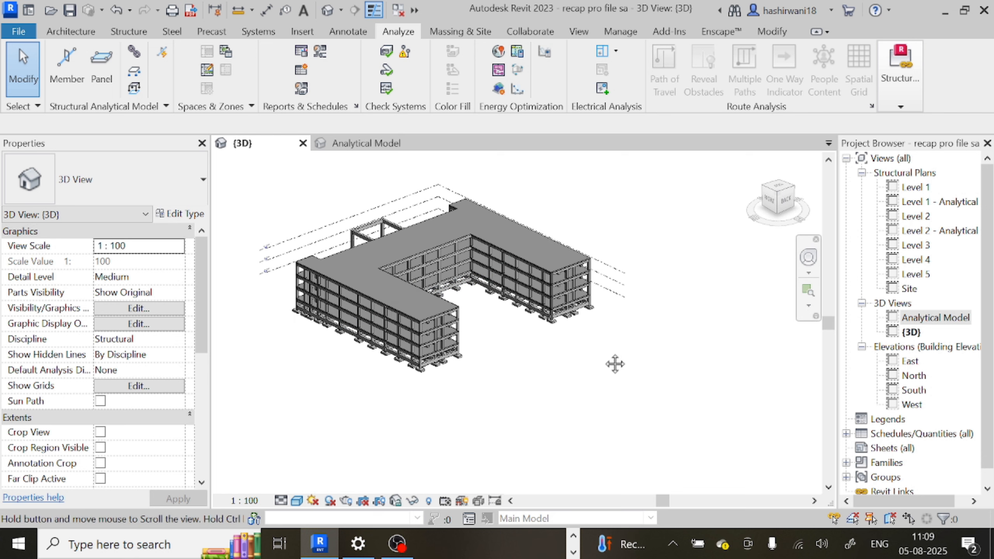
{"action": "middle_click_drag", "start_coordinate": [614, 364], "coordinate": [639, 391]}
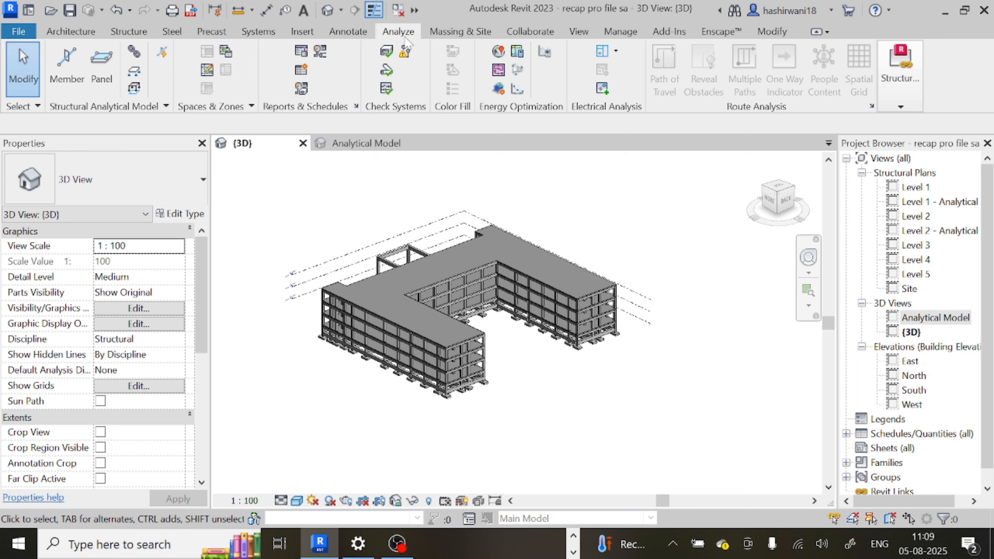
{"action": "left_click", "coordinate": [62, 33]}
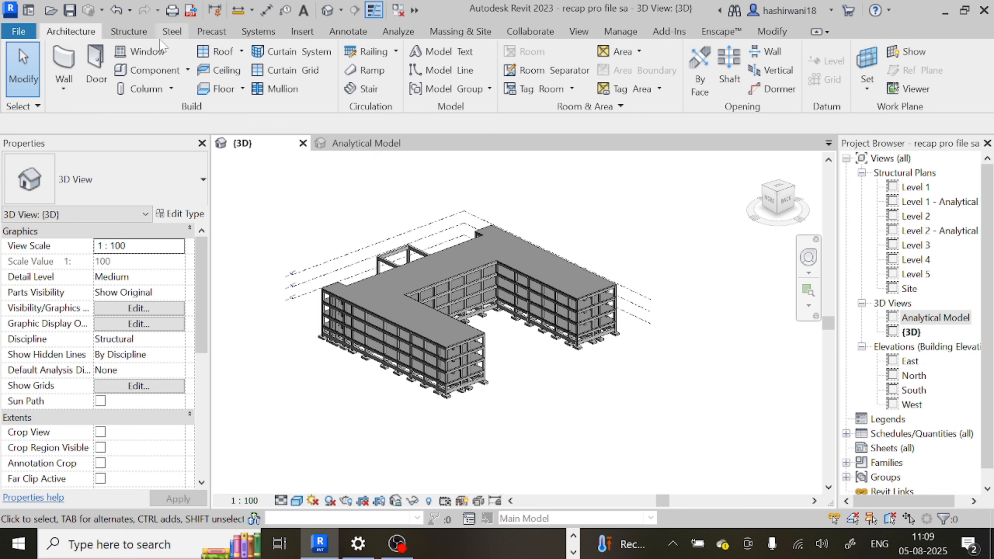
{"action": "left_click", "coordinate": [399, 35]}
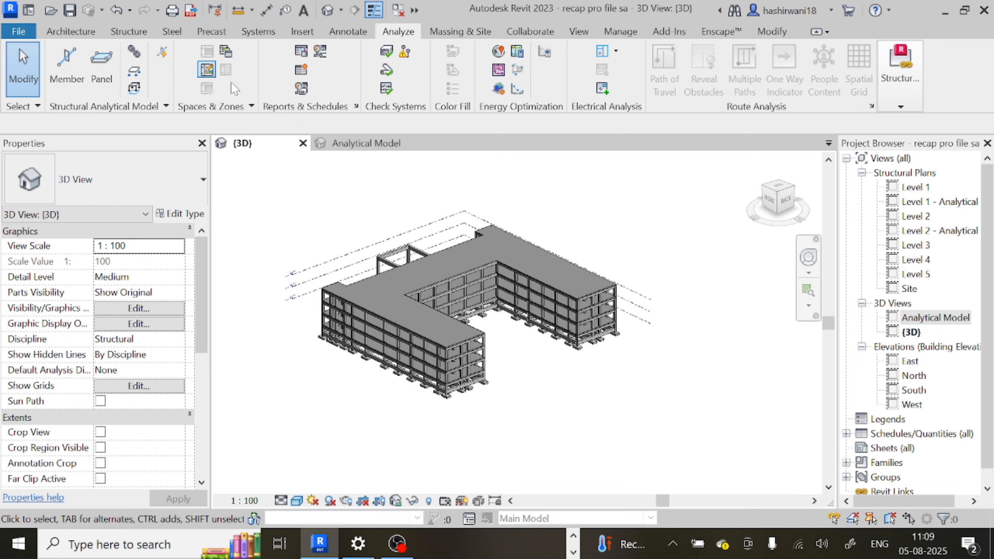
Open the Physical to Analytical for Buildings script in Analytical Automation and review its input settings.
{"action": "left_click", "coordinate": [169, 49]}
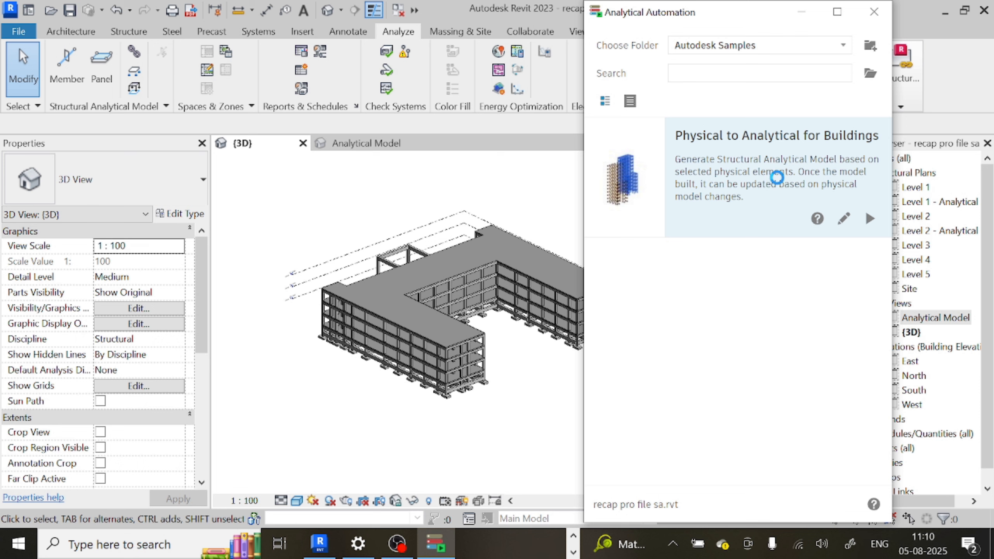
{"action": "left_click", "coordinate": [780, 186]}
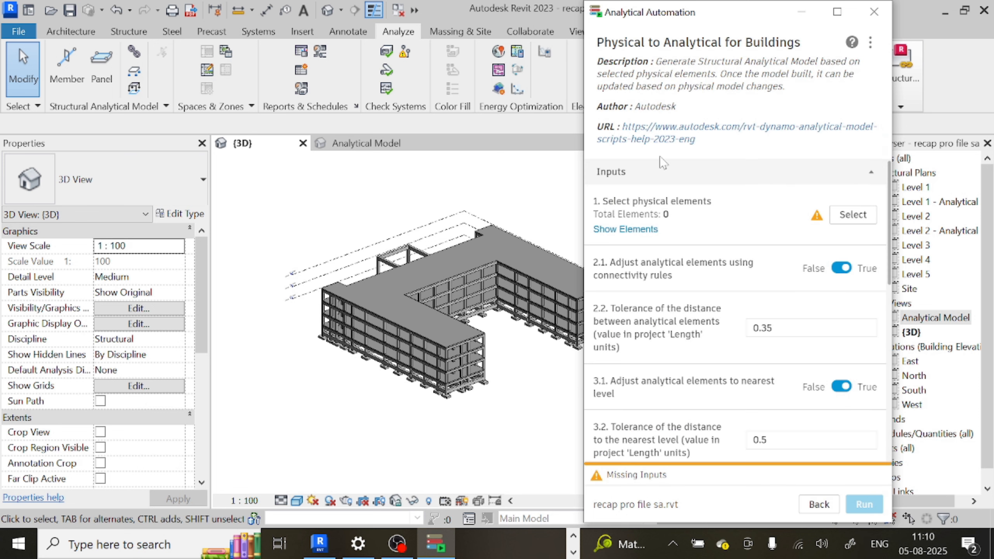
{"action": "scroll", "coordinate": [794, 416], "scroll_direction": "down", "scroll_amount": 3}
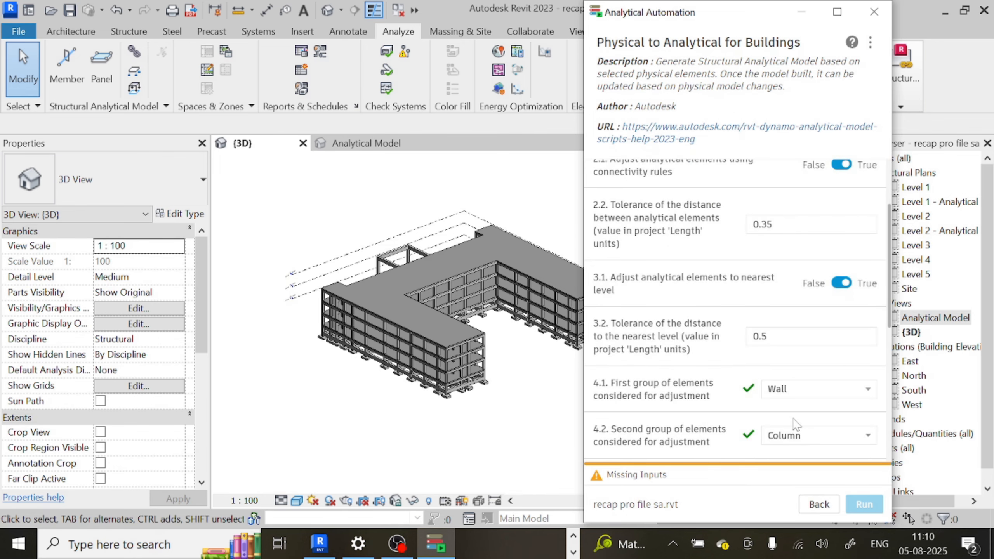
{"action": "scroll", "coordinate": [796, 424], "scroll_direction": "down", "scroll_amount": 9}
{"action": "scroll", "coordinate": [795, 429], "scroll_direction": "up", "scroll_amount": 12}
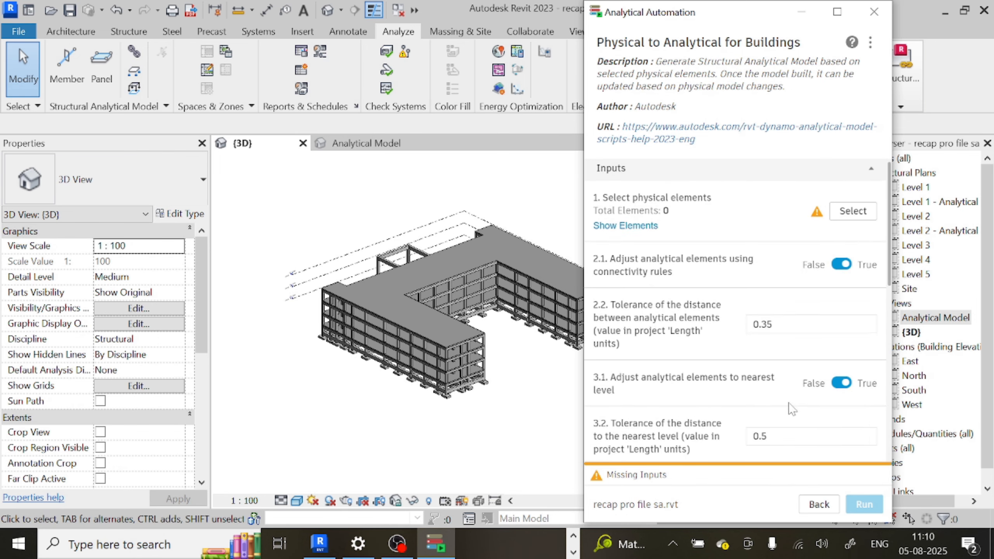
Select the whole building in the {3D} view as the physical elements for the script.
{"action": "left_click", "coordinate": [855, 219]}
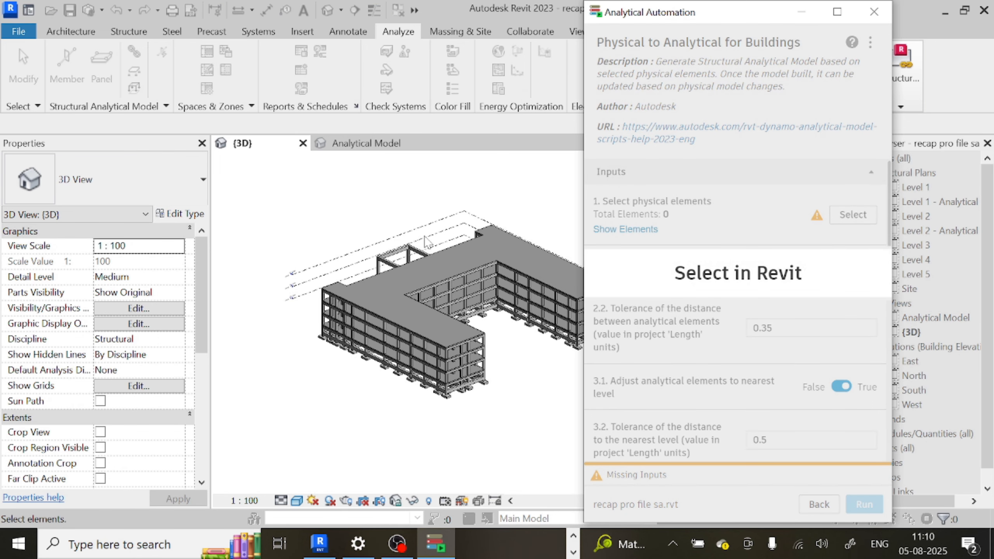
{"action": "left_click_drag", "start_coordinate": [737, 20], "coordinate": [849, 33]}
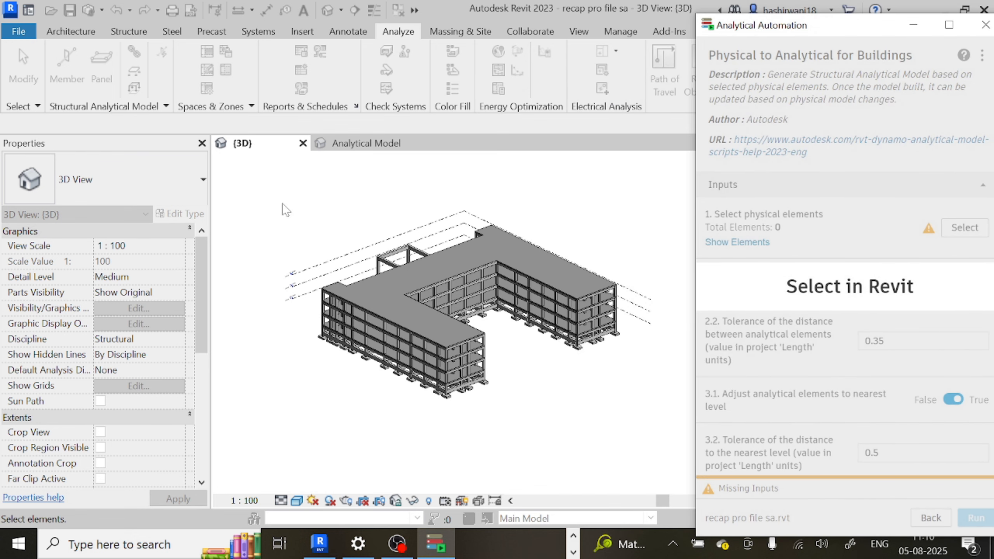
{"action": "left_click_drag", "start_coordinate": [260, 187], "coordinate": [644, 437]}
{"action": "left_click_drag", "start_coordinate": [796, 33], "coordinate": [820, 114]}
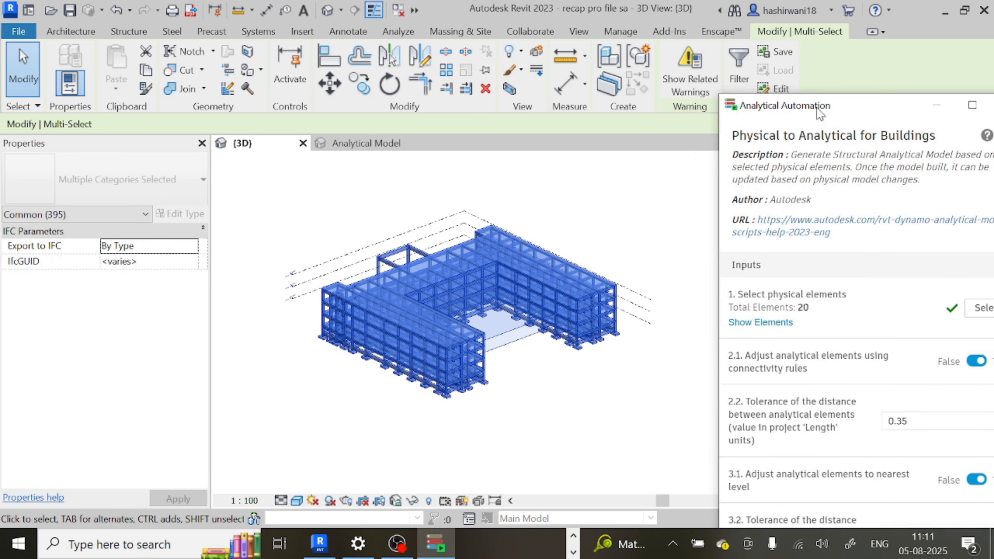
Filter the selection to exclude Levels, keeping floors, structural columns, foundations and framing.
{"action": "left_click", "coordinate": [740, 63]}
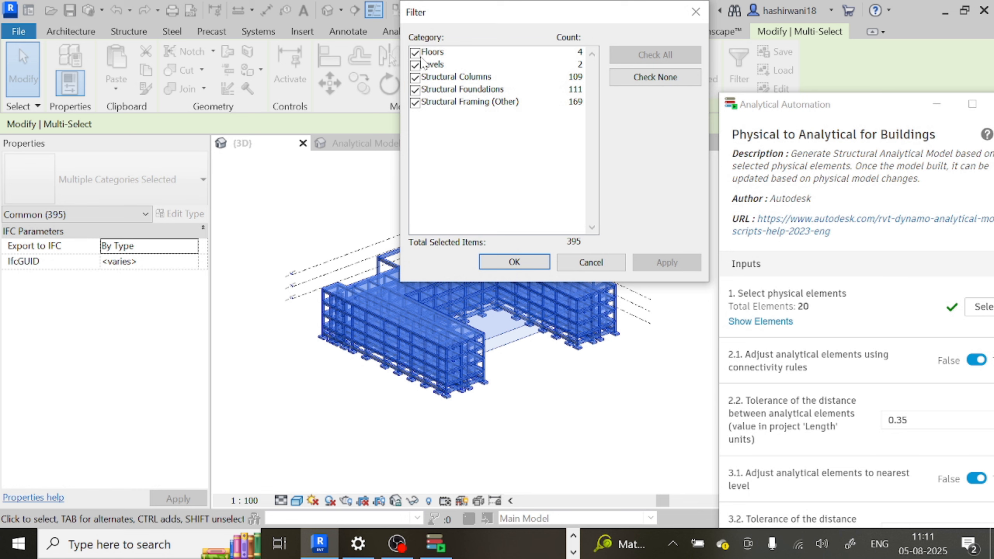
{"action": "left_click", "coordinate": [415, 65]}
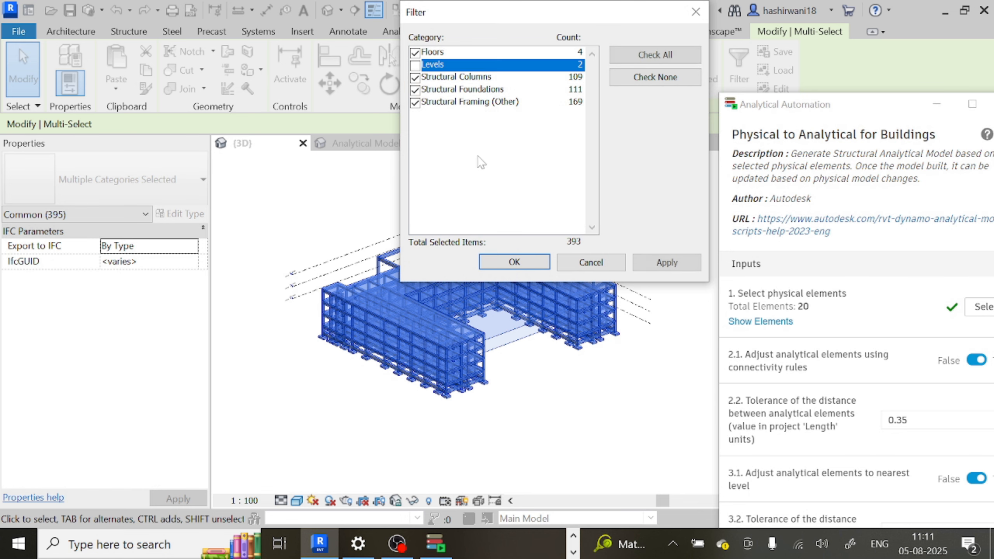
{"action": "left_click", "coordinate": [530, 261]}
{"action": "left_click_drag", "start_coordinate": [845, 105], "coordinate": [781, 37]}
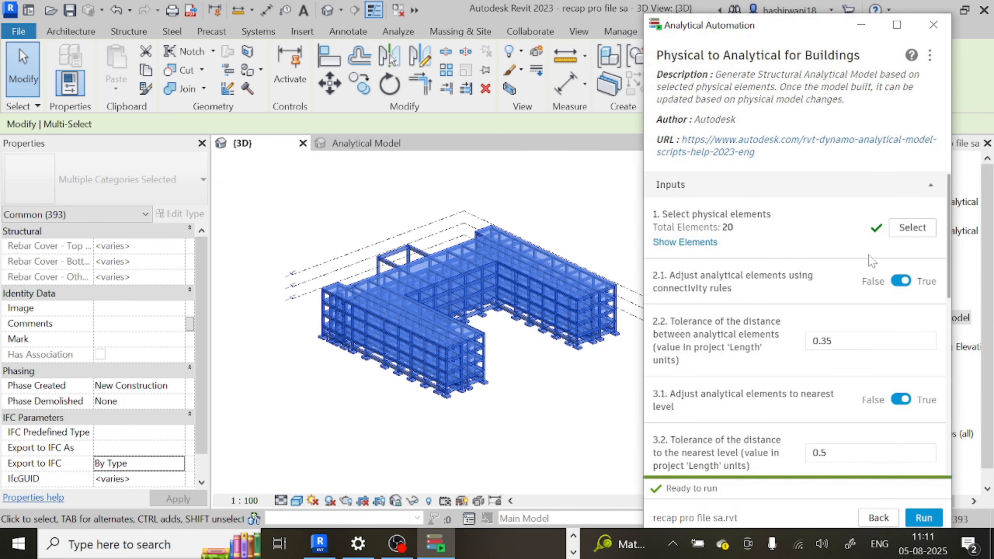
Run the Physical to Analytical for Buildings script, then open the Analytical Model view without saving the project.
{"action": "left_click", "coordinate": [925, 518]}
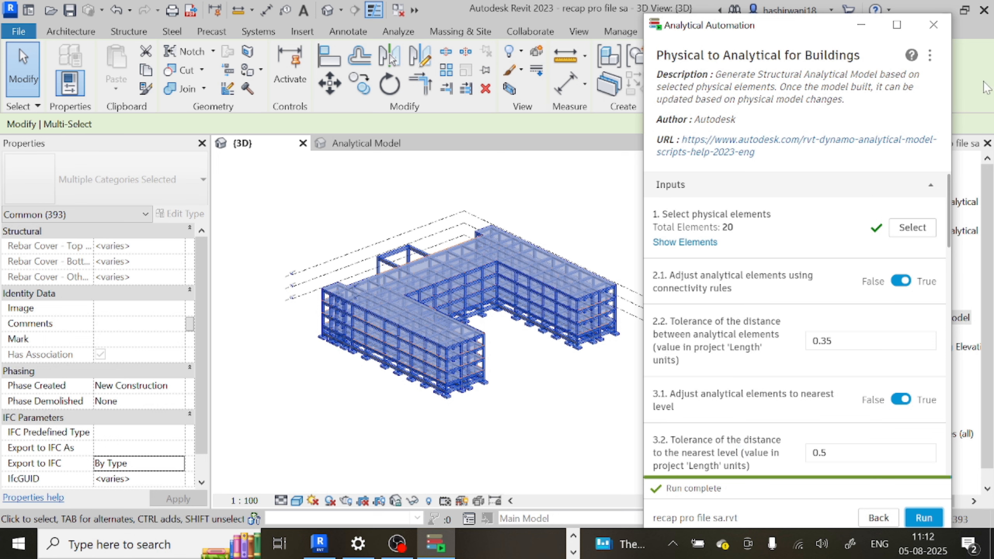
{"action": "left_click", "coordinate": [933, 25]}
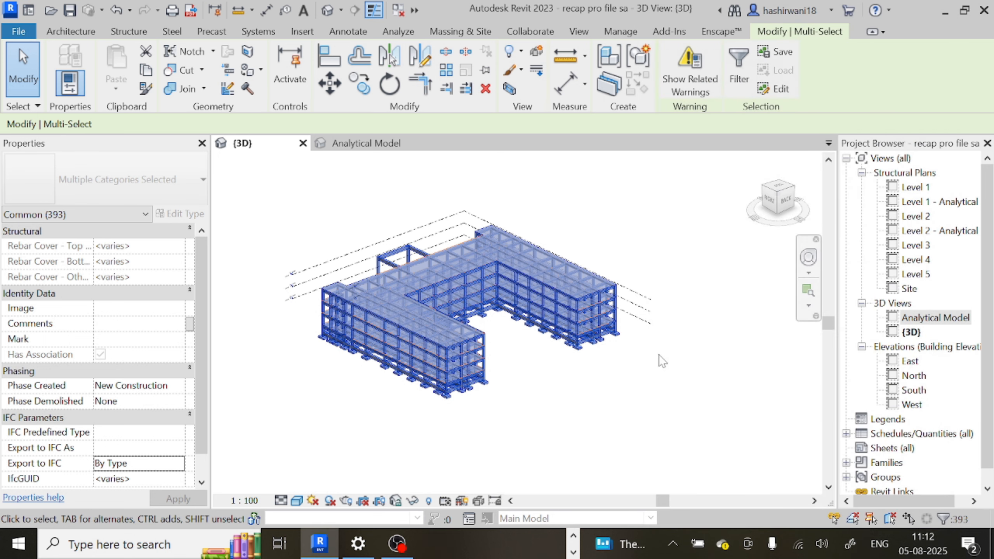
{"action": "left_click", "coordinate": [921, 319]}
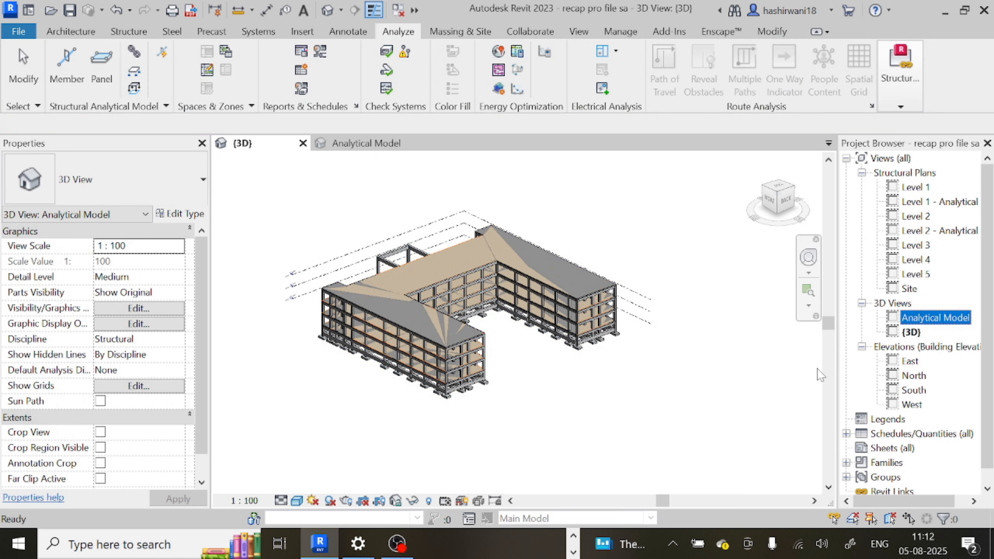
{"action": "double_click", "coordinate": [933, 318]}
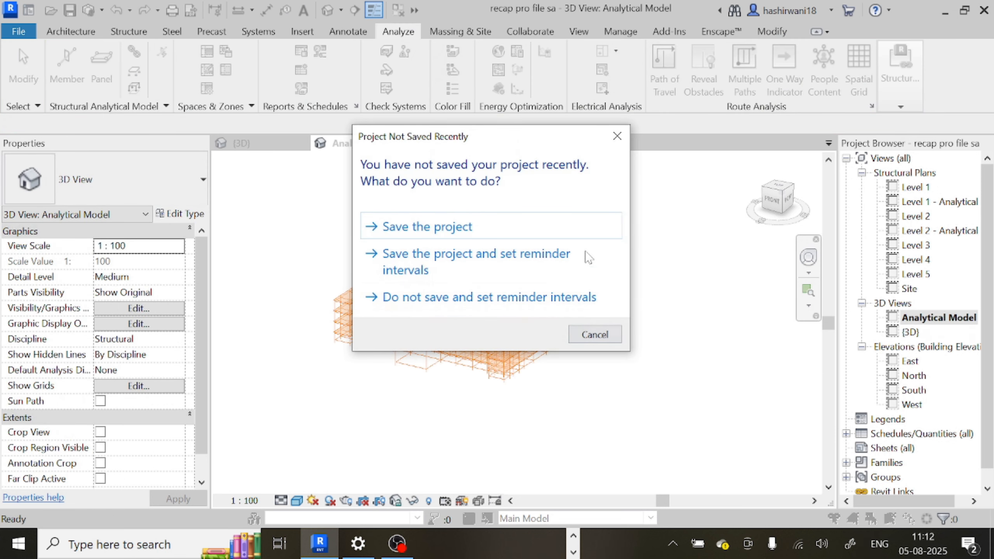
{"action": "left_click", "coordinate": [616, 133]}
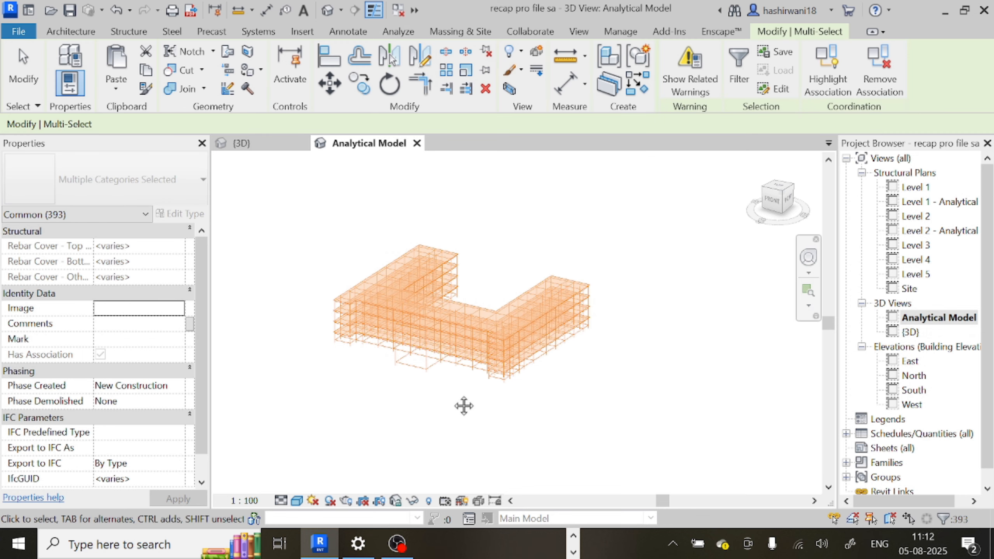
Inspect the properties of an analytical column and an analytical beam in the projecting bay of the generated model.
{"action": "middle_click_drag", "start_coordinate": [463, 406], "coordinate": [494, 417]}
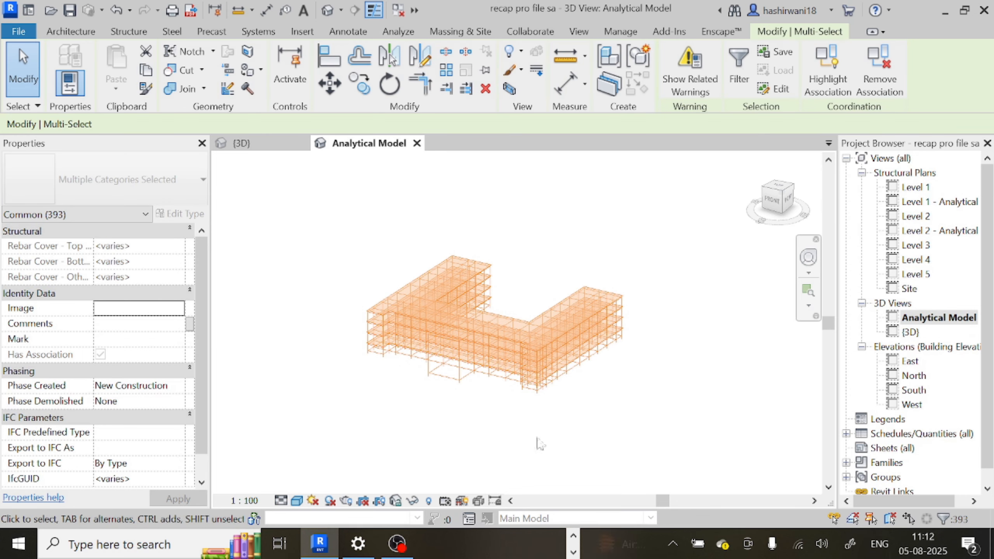
{"action": "scroll", "coordinate": [498, 407], "scroll_direction": "up", "scroll_amount": 2}
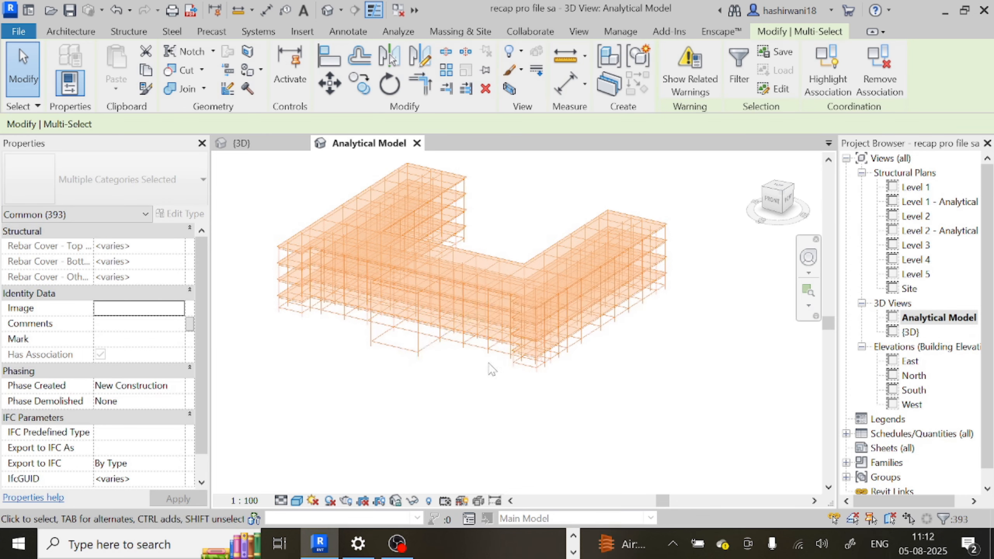
{"action": "left_click", "coordinate": [416, 341]}
{"action": "left_click", "coordinate": [368, 338]}
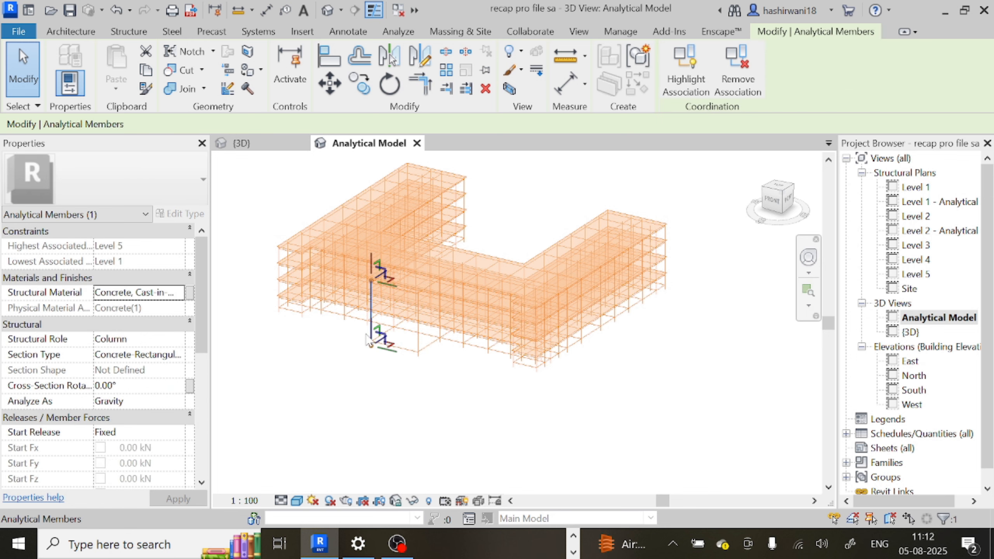
{"action": "left_click", "coordinate": [411, 354]}
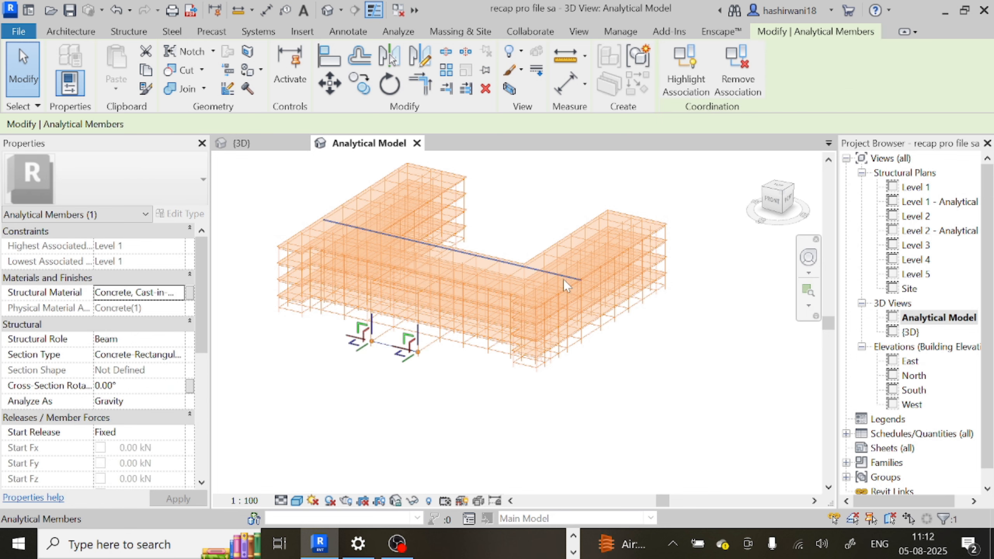
{"action": "left_click", "coordinate": [612, 287]}
Select the entire analytical model, check its element categories in the selection filter, and clear the selection.
{"action": "left_click_drag", "start_coordinate": [723, 432], "coordinate": [322, 193]}
{"action": "left_click", "coordinate": [674, 62]}
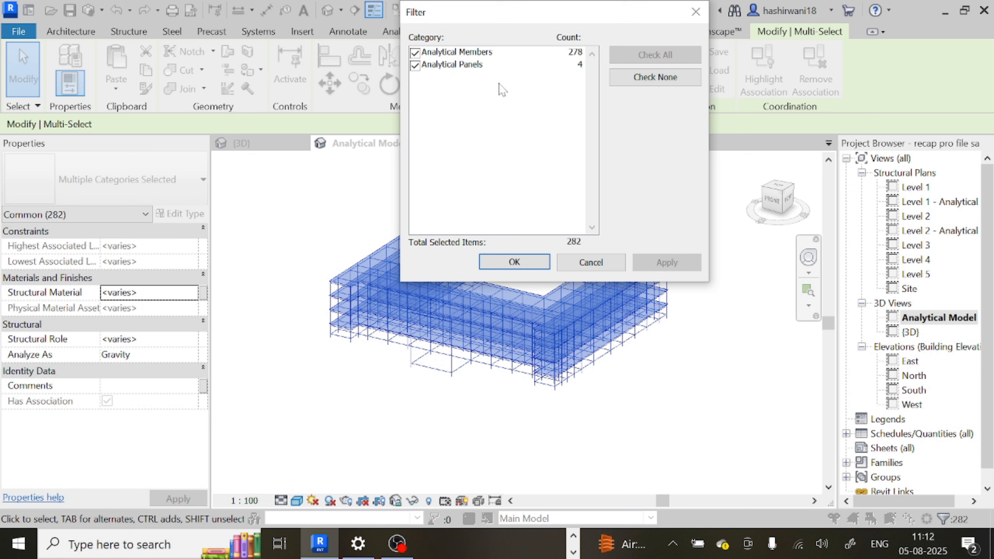
{"action": "left_click", "coordinate": [515, 262]}
{"action": "left_click", "coordinate": [667, 401]}
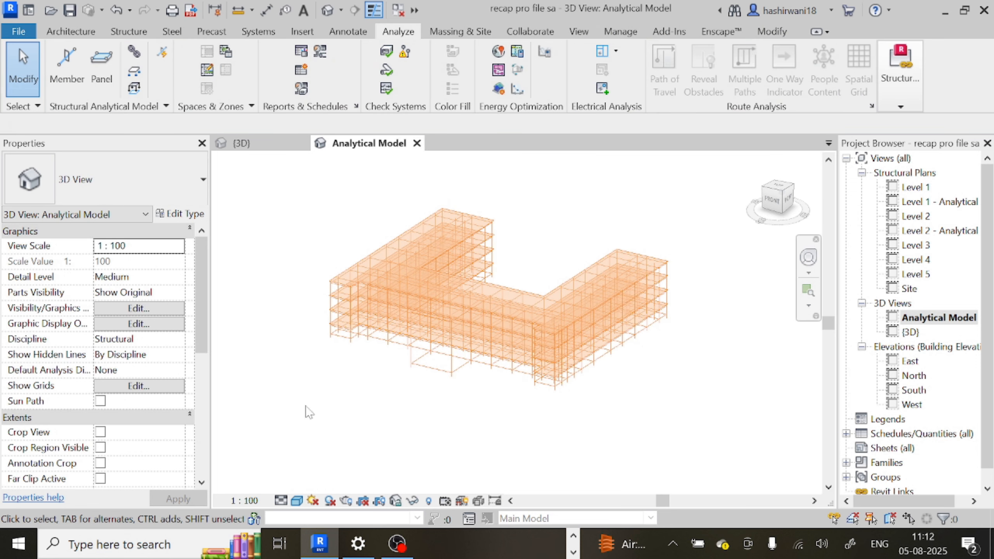
Review the load cases and the load combinations defined in the structural settings.
{"action": "left_click", "coordinate": [897, 82]}
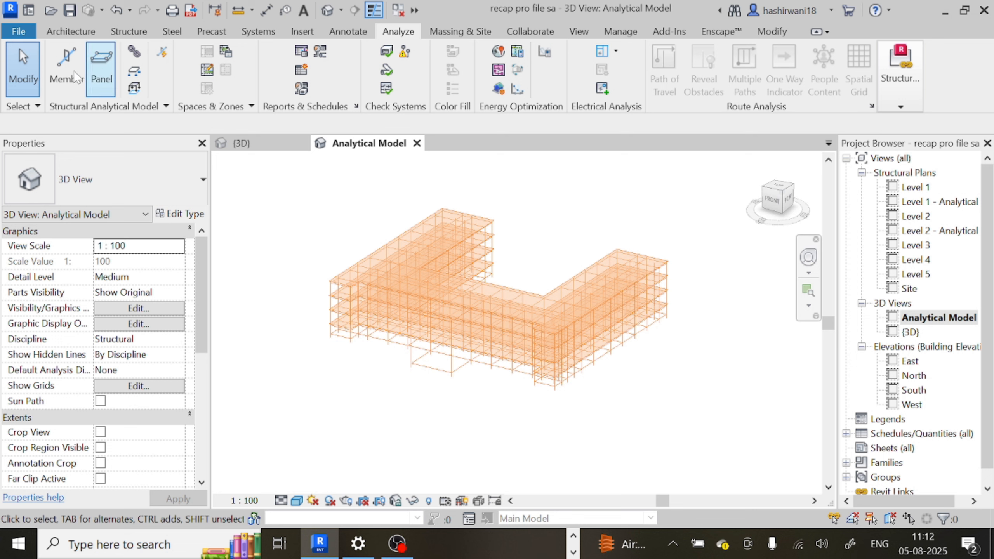
{"action": "left_click", "coordinate": [84, 107]}
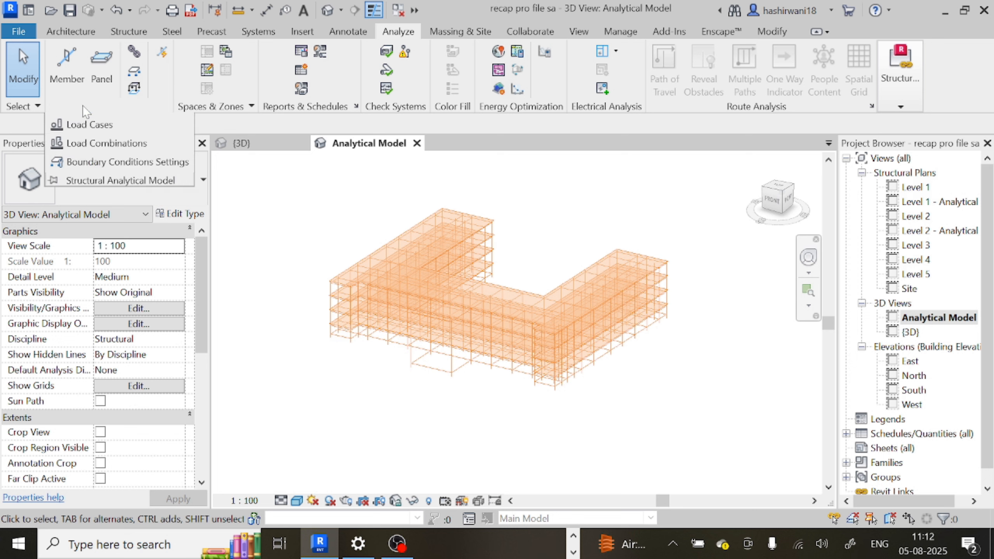
{"action": "left_click", "coordinate": [90, 124]}
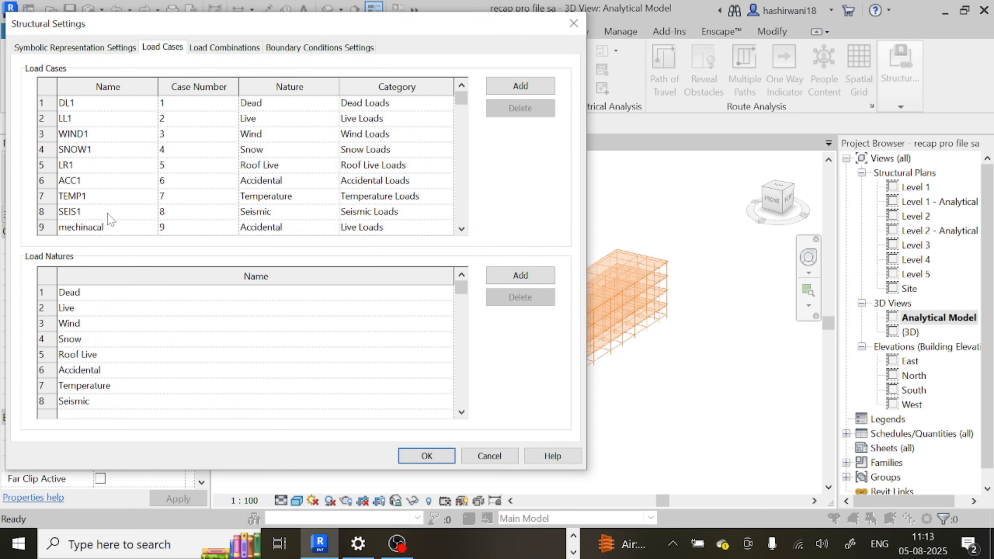
{"action": "left_click", "coordinate": [571, 31]}
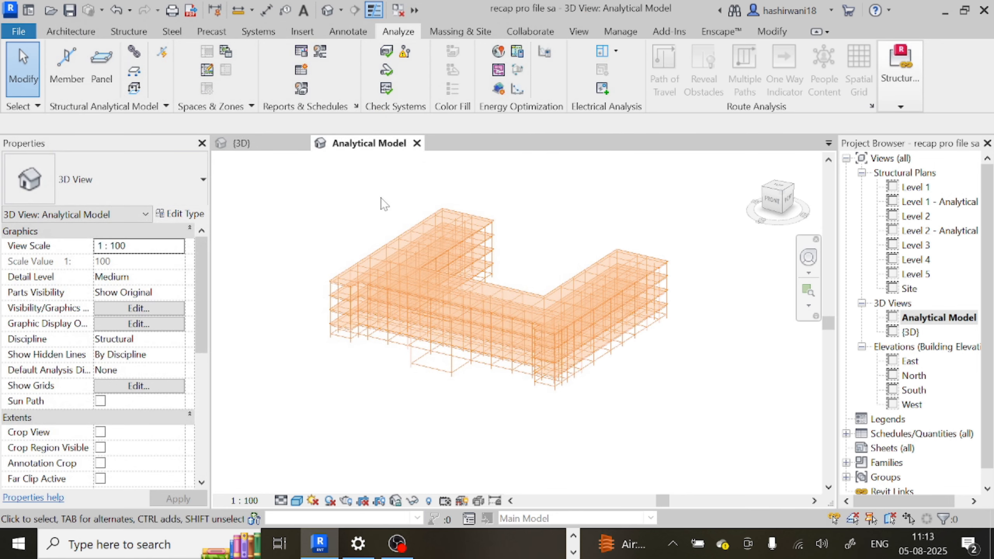
{"action": "left_click", "coordinate": [165, 106]}
{"action": "left_click", "coordinate": [151, 143]}
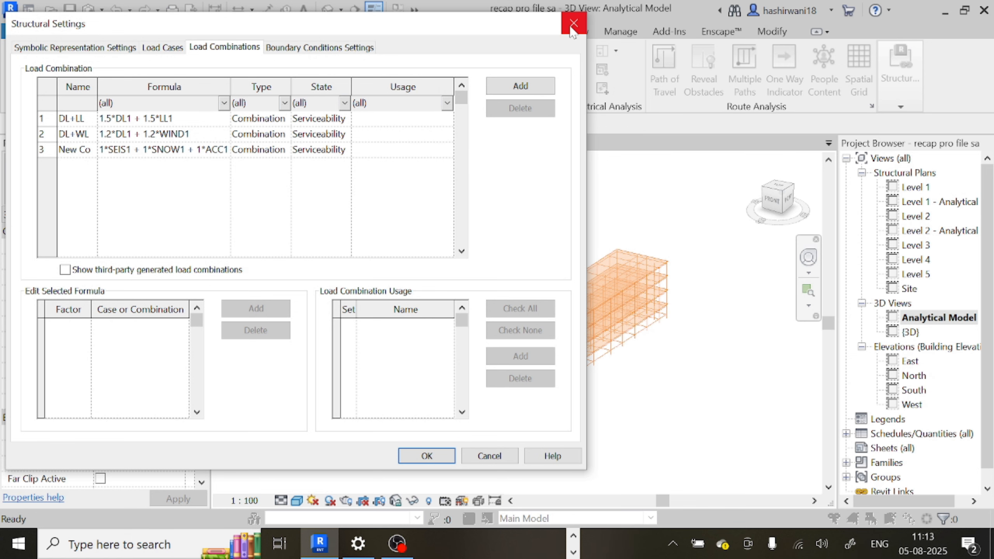
{"action": "left_click", "coordinate": [572, 26]}
Place a fixed point boundary condition at the base of the analytical column at the building's outer front corner.
{"action": "left_click", "coordinate": [92, 107]}
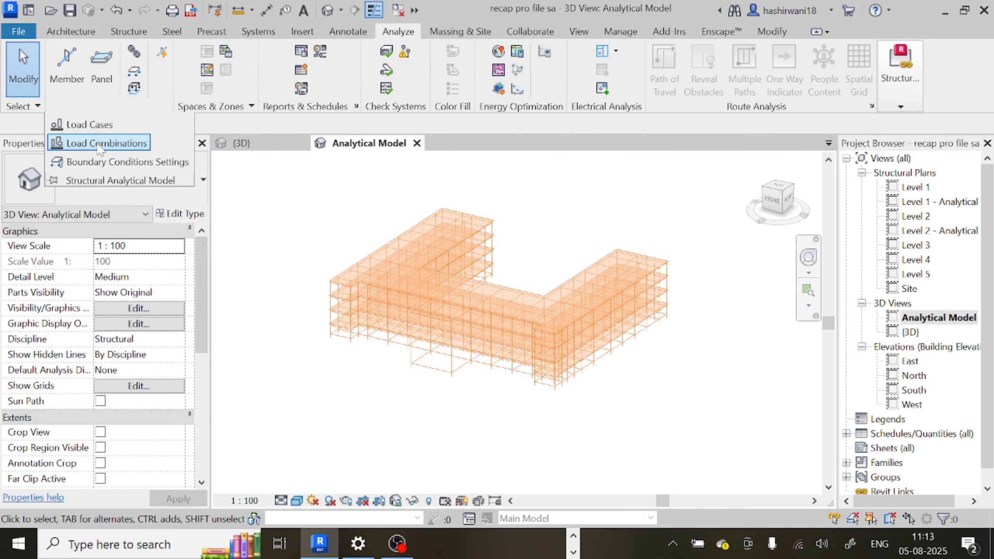
{"action": "left_click", "coordinate": [135, 75]}
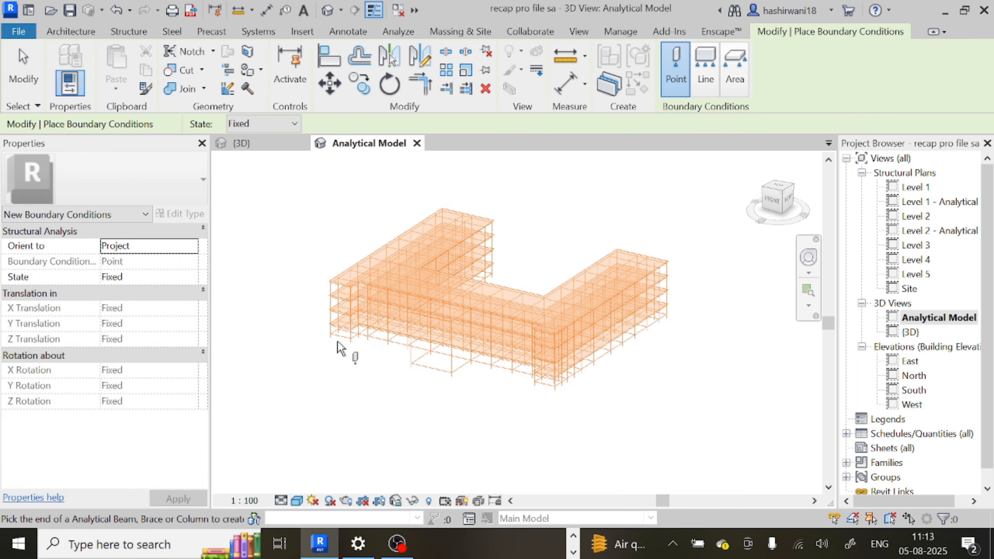
{"action": "scroll", "coordinate": [334, 337], "scroll_direction": "up", "scroll_amount": 5}
{"action": "middle_click_drag", "start_coordinate": [331, 338], "coordinate": [391, 356]}
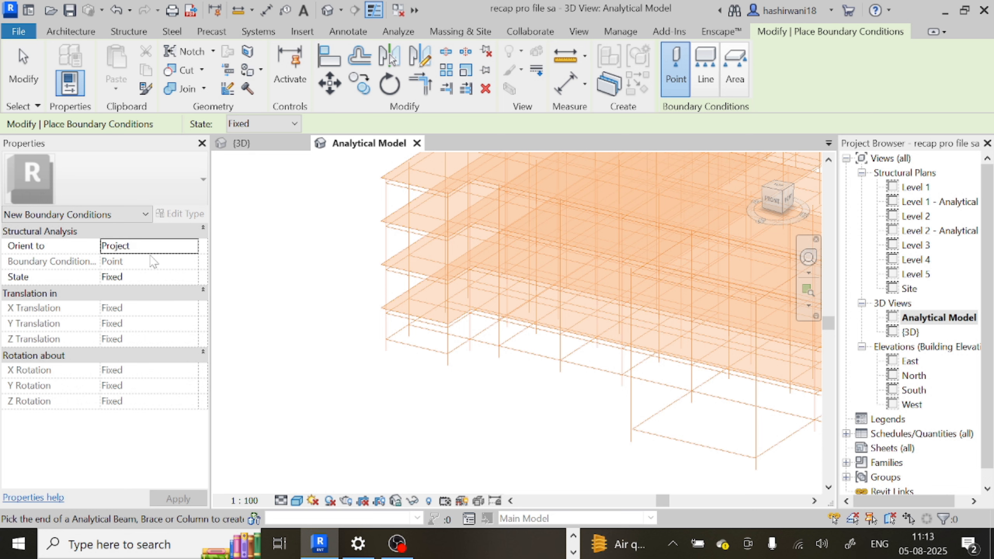
{"action": "scroll", "coordinate": [377, 343], "scroll_direction": "up", "scroll_amount": 3}
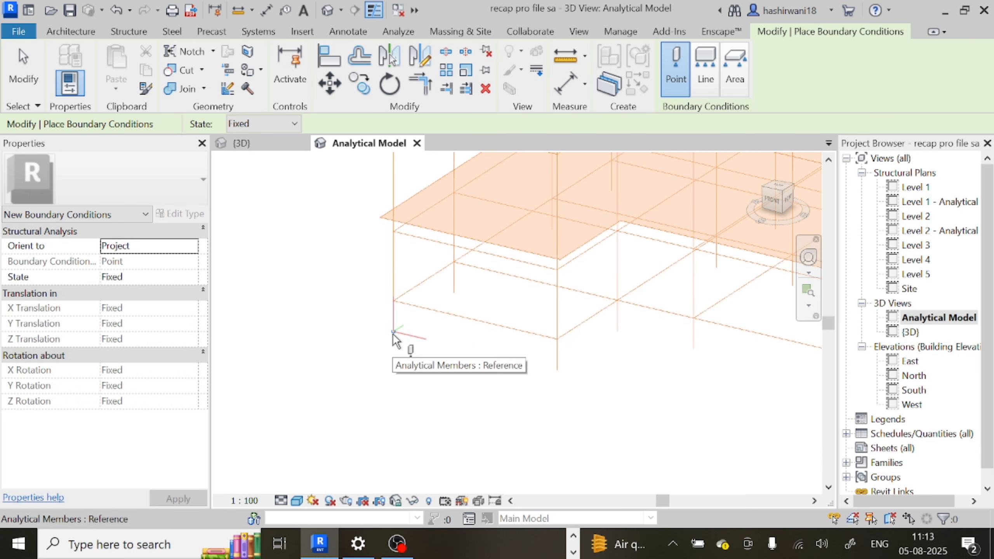
{"action": "left_click", "coordinate": [393, 333]}
Place fixed point boundary conditions at seven more column bases along the front edge, up to the projecting bay.
{"action": "scroll", "coordinate": [470, 382], "scroll_direction": "down", "scroll_amount": 4}
{"action": "scroll", "coordinate": [449, 370], "scroll_direction": "down", "scroll_amount": 1}
{"action": "middle_click_drag", "start_coordinate": [461, 385], "coordinate": [430, 363]}
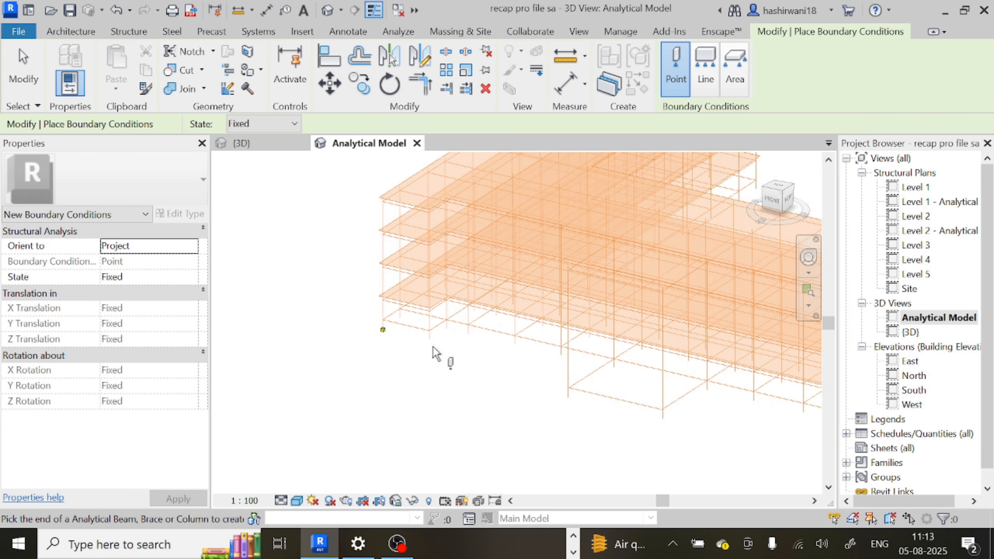
{"action": "left_click", "coordinate": [429, 340]}
{"action": "left_click", "coordinate": [399, 319]}
{"action": "left_click", "coordinate": [446, 329]}
{"action": "left_click", "coordinate": [468, 334]}
{"action": "left_click", "coordinate": [514, 345]}
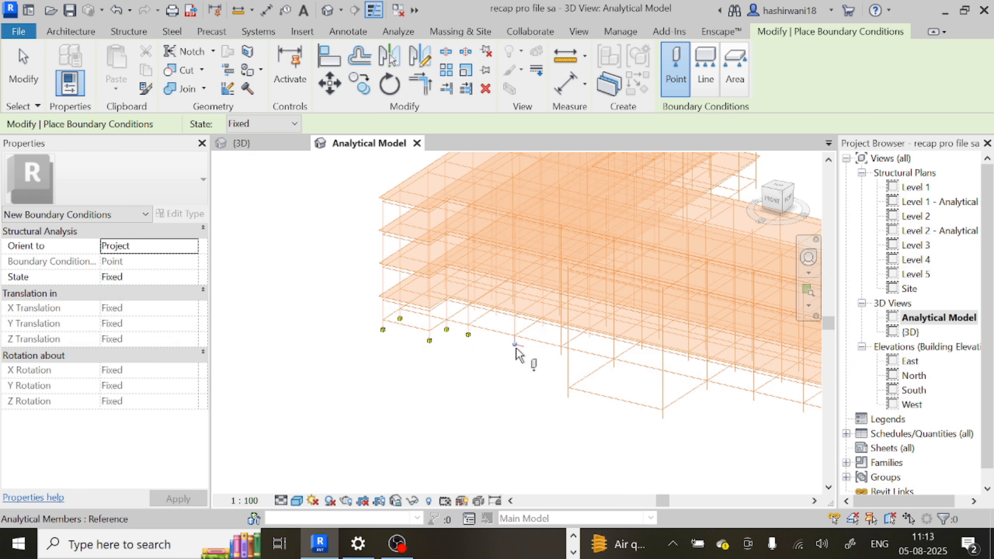
{"action": "left_click", "coordinate": [560, 356]}
{"action": "left_click", "coordinate": [616, 367]}
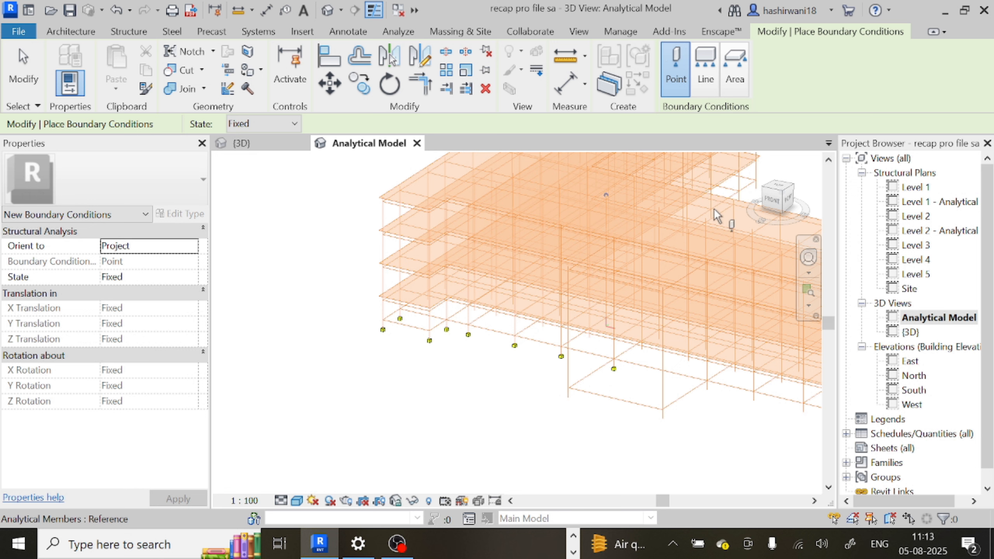
Add fixed point supports at the projecting bay's two outer column bases and at the main-frame column base beside it.
{"action": "left_click", "coordinate": [567, 399]}
{"action": "left_click", "coordinate": [662, 418]}
{"action": "left_click", "coordinate": [706, 390]}
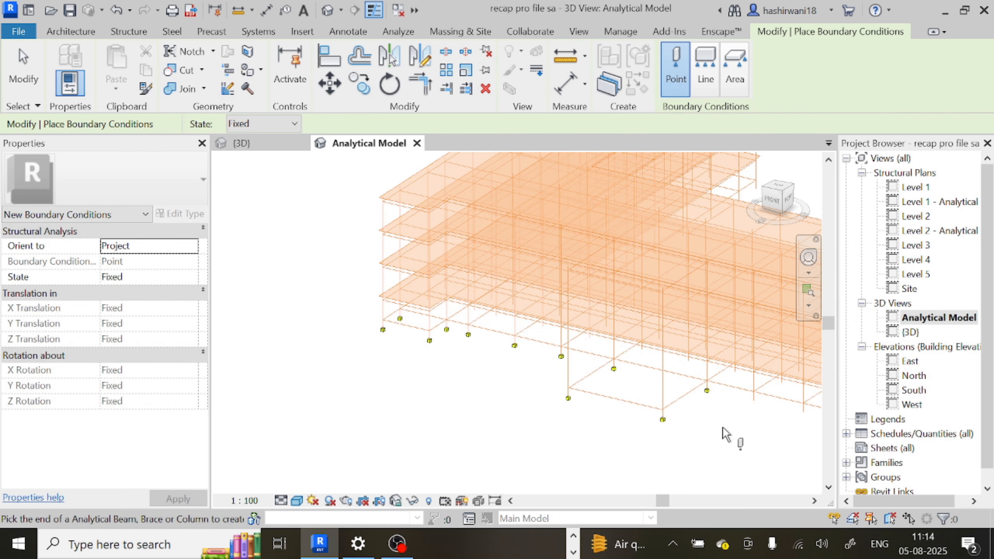
Set the State of the new point boundary condition to User.
{"action": "scroll", "coordinate": [723, 437], "scroll_direction": "down", "scroll_amount": 1}
{"action": "middle_click_drag", "start_coordinate": [723, 437], "coordinate": [624, 381]}
{"action": "scroll", "coordinate": [497, 324], "scroll_direction": "up", "scroll_amount": 1}
{"action": "scroll", "coordinate": [361, 228], "scroll_direction": "up", "scroll_amount": 4}
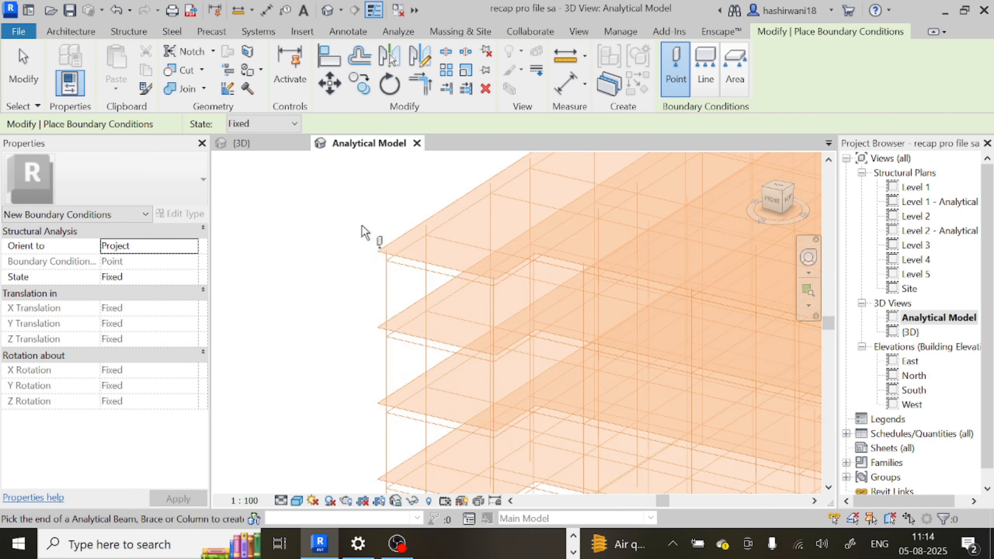
{"action": "scroll", "coordinate": [383, 251], "scroll_direction": "up", "scroll_amount": 3}
{"action": "middle_click_drag", "start_coordinate": [384, 251], "coordinate": [308, 257]}
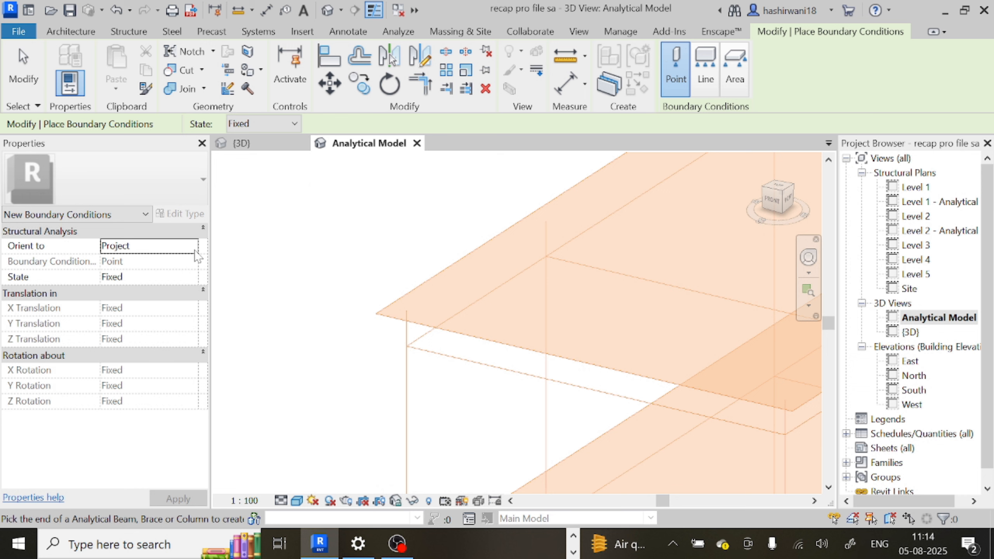
{"action": "left_click", "coordinate": [197, 277]}
{"action": "left_click", "coordinate": [191, 277]}
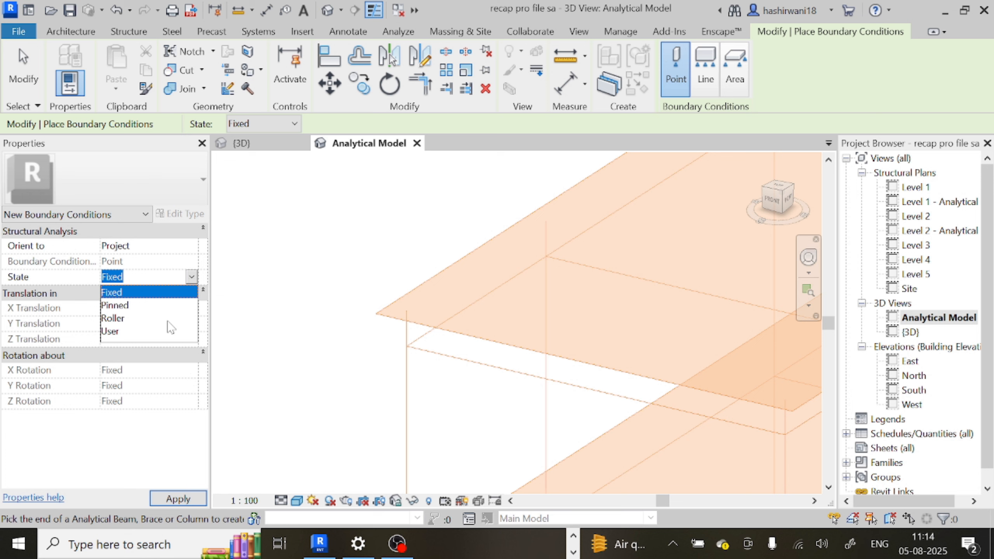
{"action": "left_click", "coordinate": [163, 333]}
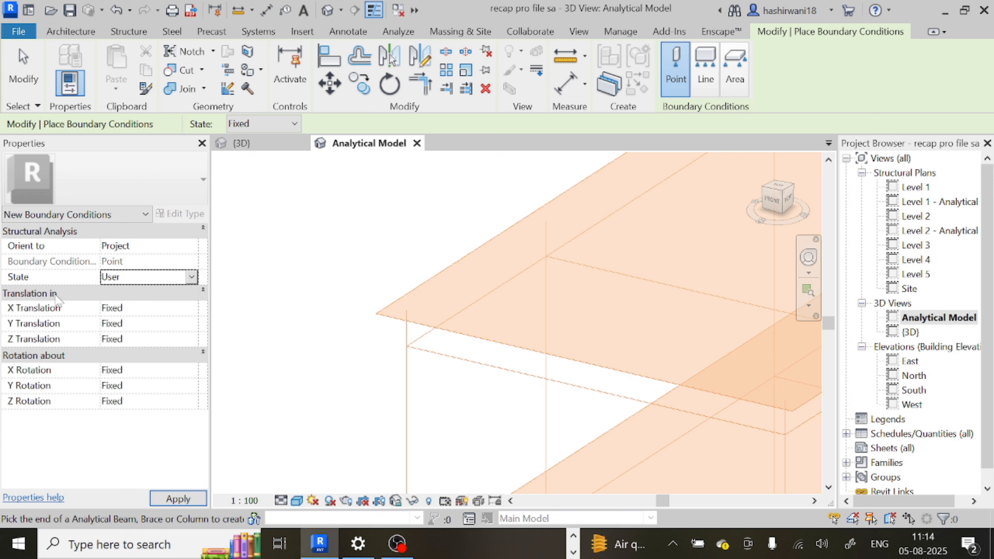
{"action": "key", "text": "Return"}
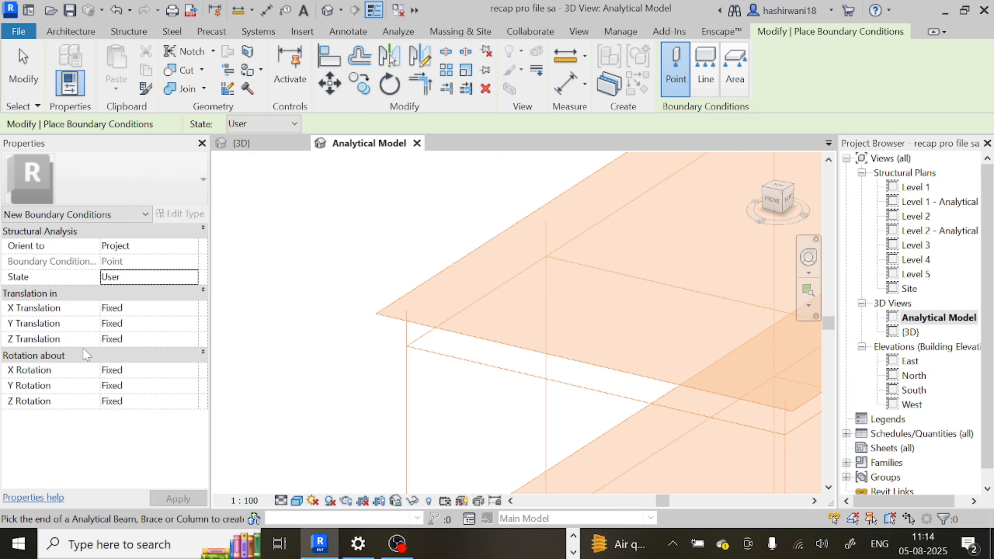
Place a user-defined support with X Translation and X Rotation set to Release at the top of the roof-corner column.
{"action": "left_click", "coordinate": [192, 308]}
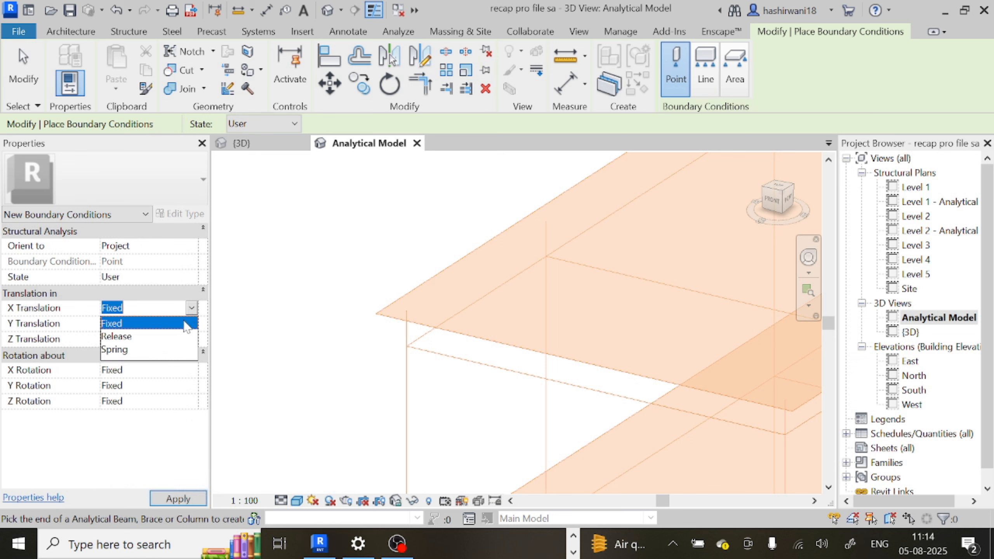
{"action": "left_click", "coordinate": [160, 336]}
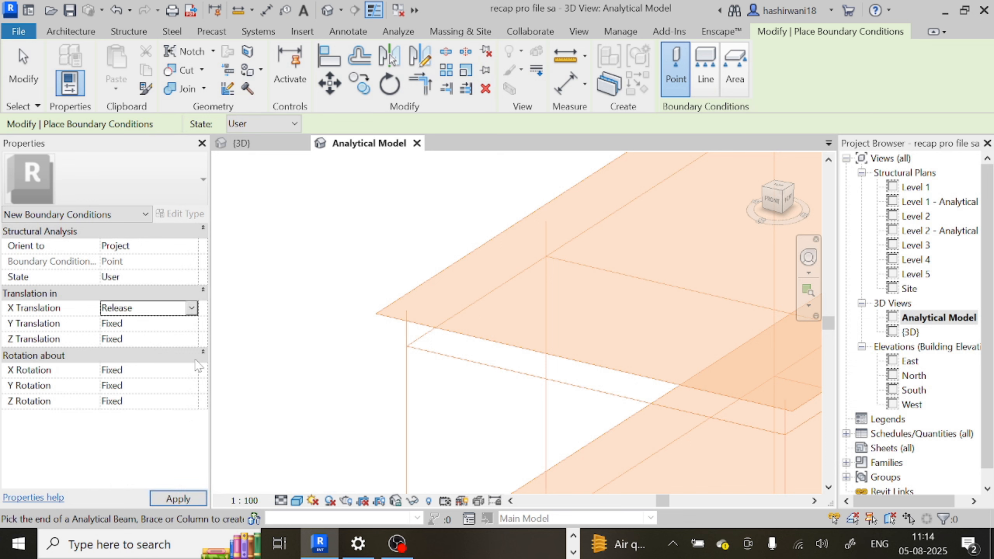
{"action": "left_click", "coordinate": [197, 372]}
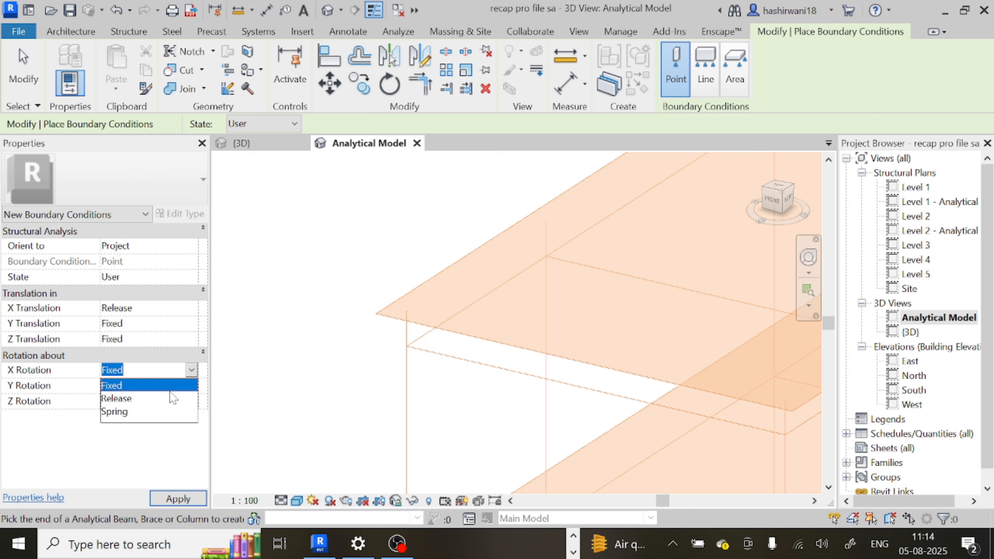
{"action": "left_click", "coordinate": [155, 399]}
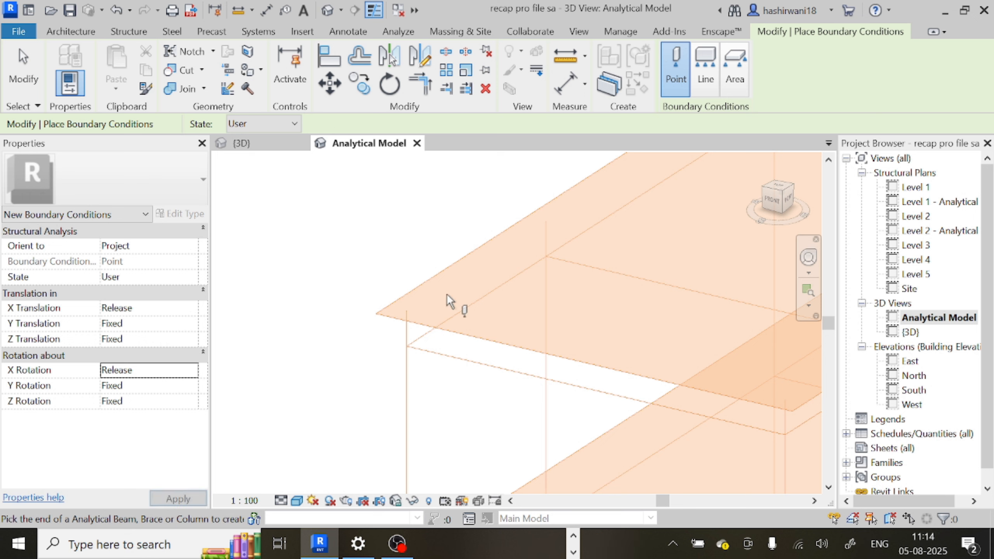
{"action": "left_click", "coordinate": [407, 312]}
End boundary condition placement and examine the support symbols at the roof corner and the column bases.
{"action": "scroll", "coordinate": [407, 312], "scroll_direction": "up", "scroll_amount": 4}
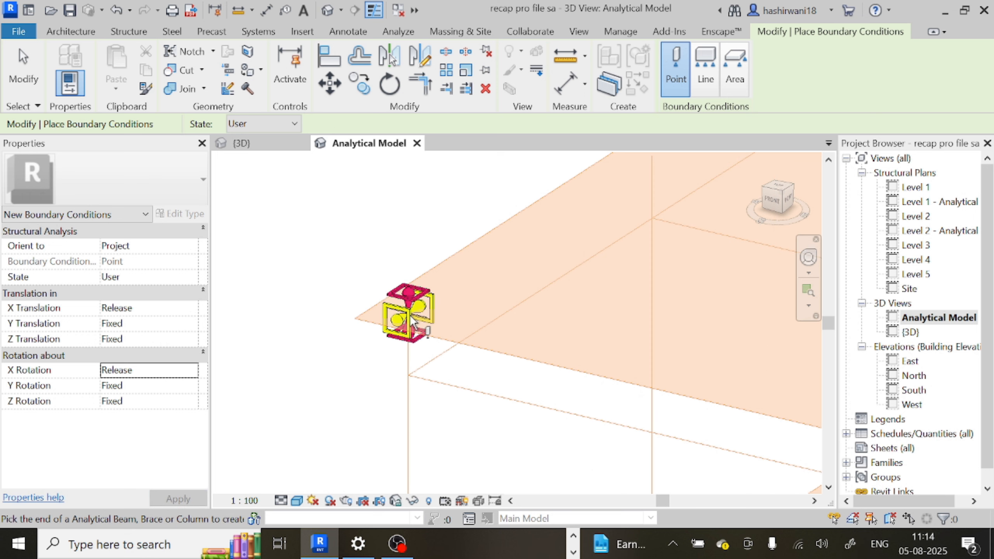
{"action": "middle_click_drag", "start_coordinate": [515, 433], "coordinate": [503, 432]}
{"action": "middle_click_drag", "start_coordinate": [514, 381], "coordinate": [599, 281]}
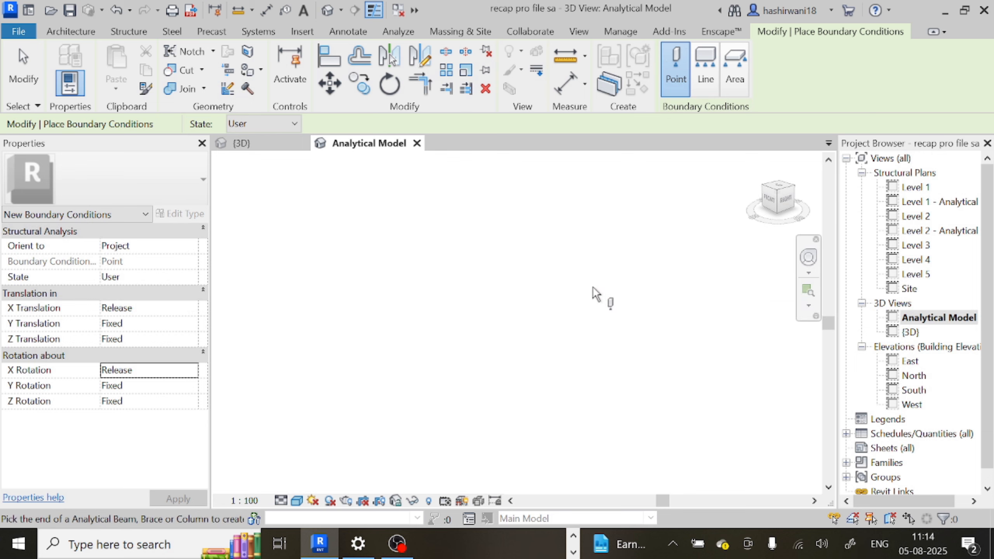
{"action": "key", "text": "Escape"}
{"action": "scroll", "coordinate": [549, 370], "scroll_direction": "down", "scroll_amount": 5}
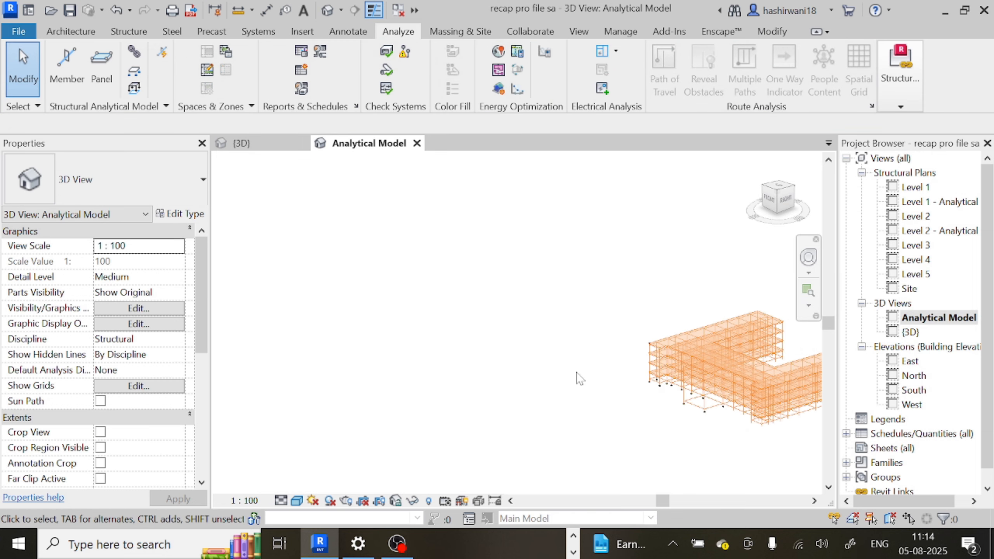
{"action": "middle_click_drag", "start_coordinate": [693, 385], "coordinate": [587, 377]}
{"action": "scroll", "coordinate": [591, 322], "scroll_direction": "up", "scroll_amount": 3}
{"action": "scroll", "coordinate": [533, 324], "scroll_direction": "up", "scroll_amount": 5}
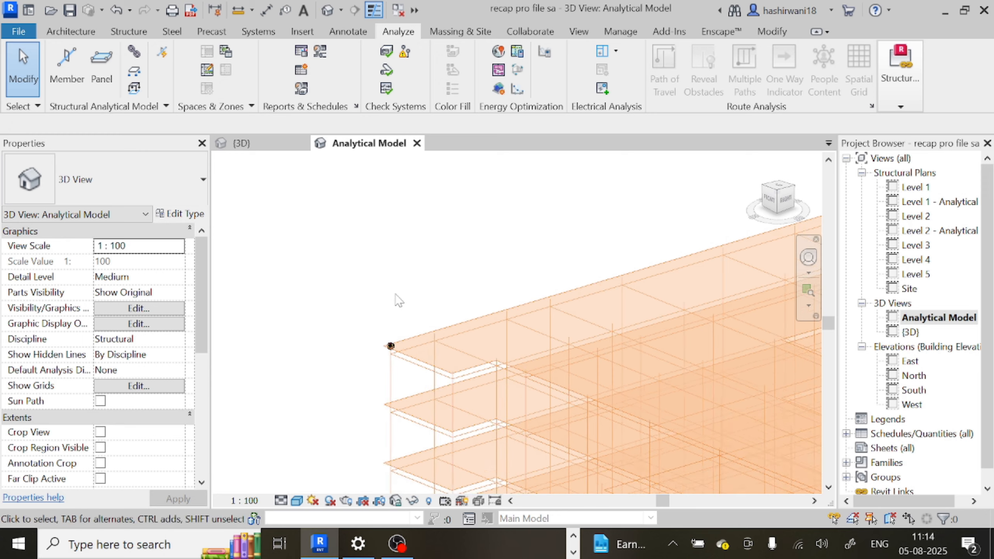
{"action": "scroll", "coordinate": [399, 299], "scroll_direction": "down", "scroll_amount": 4}
{"action": "middle_click_drag", "start_coordinate": [363, 268], "coordinate": [313, 279]}
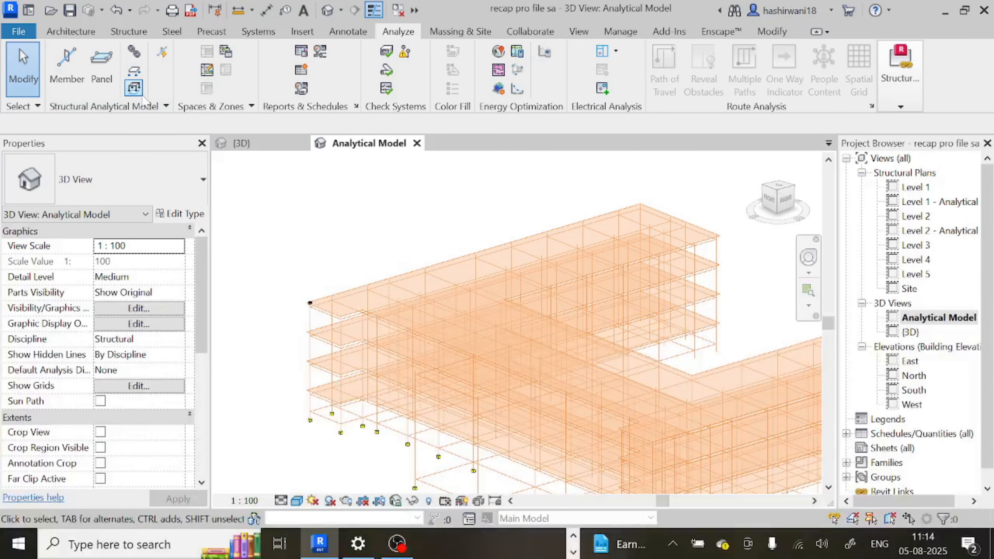
Place a point load for load case DL1 with Fz -1.00 kN near the inner corner between the building wings.
{"action": "left_click", "coordinate": [134, 88]}
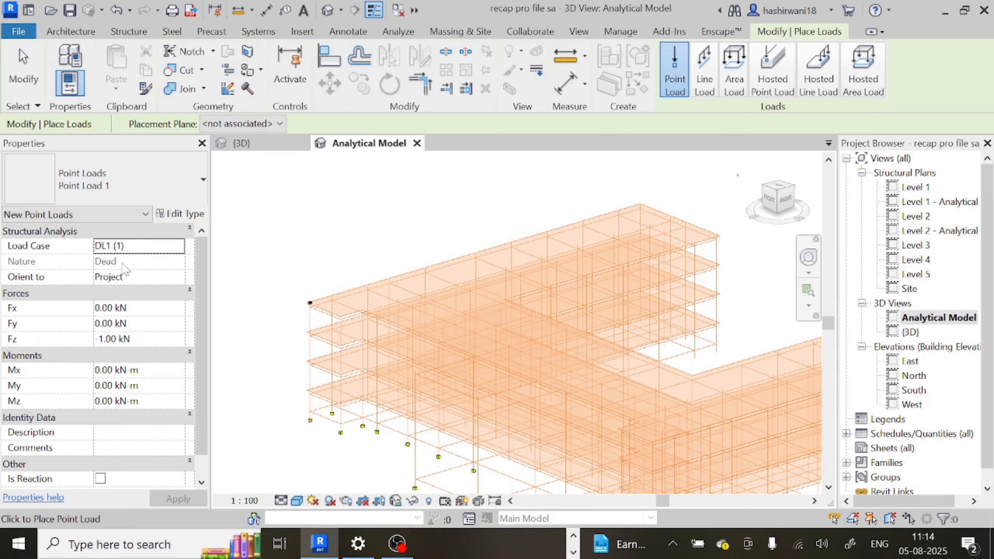
{"action": "left_click", "coordinate": [180, 246]}
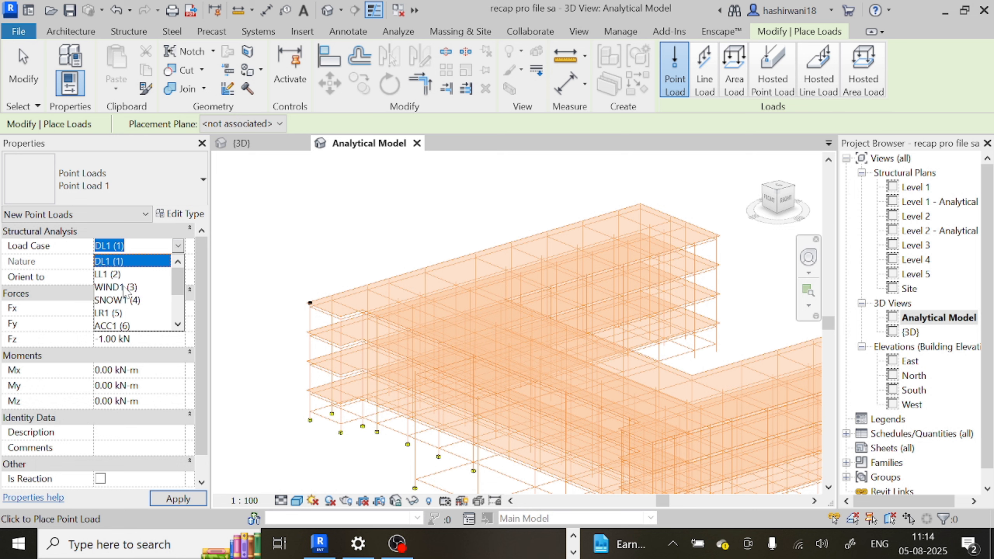
{"action": "scroll", "coordinate": [132, 308], "scroll_direction": "down", "scroll_amount": 1}
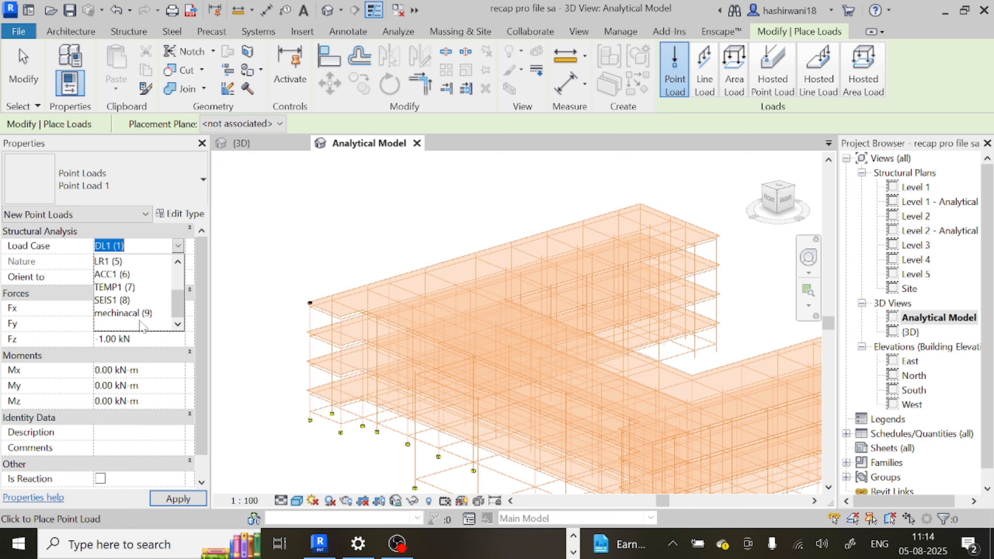
{"action": "scroll", "coordinate": [141, 325], "scroll_direction": "up", "scroll_amount": 2}
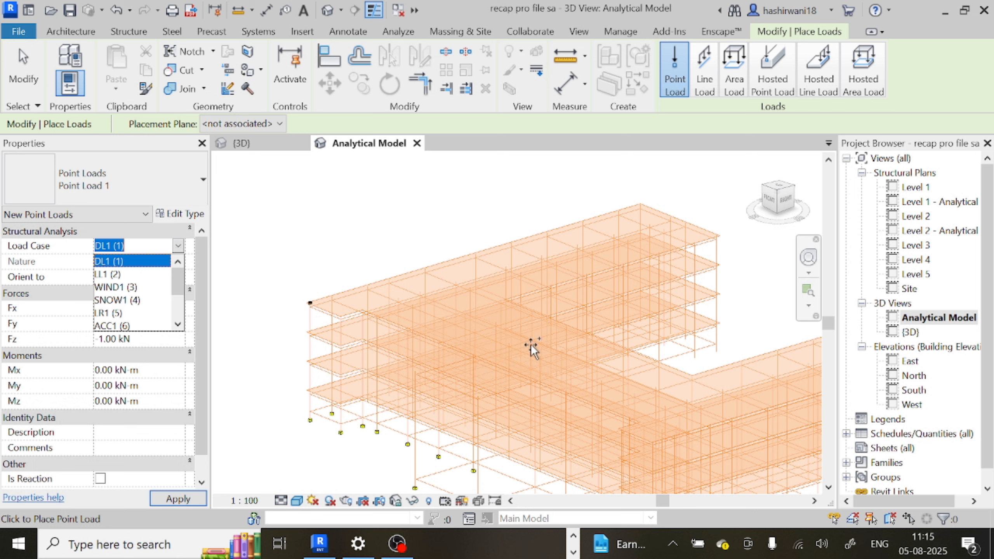
{"action": "scroll", "coordinate": [594, 355], "scroll_direction": "down", "scroll_amount": 1}
{"action": "left_click", "coordinate": [650, 356]}
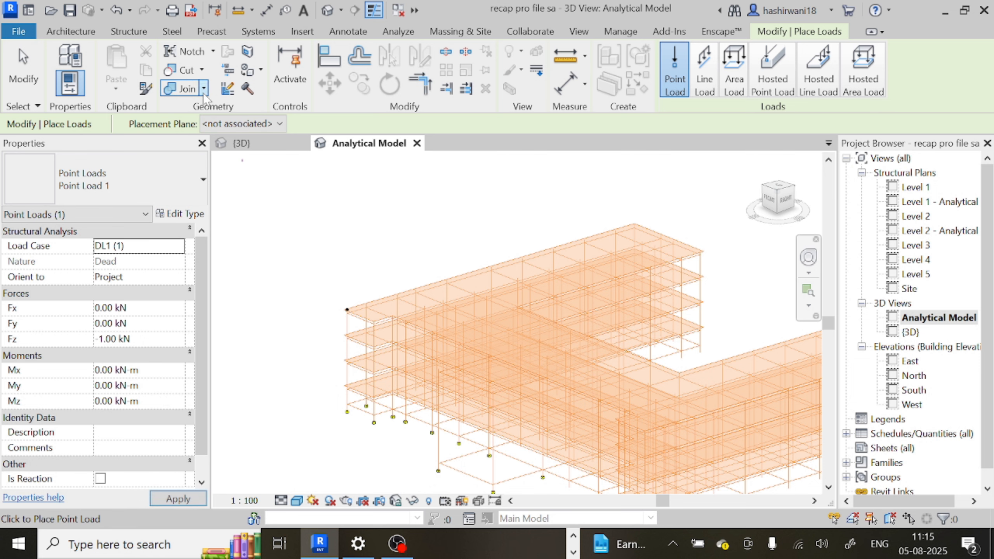
Add a new load case in the structural settings.
{"action": "left_click", "coordinate": [397, 31]}
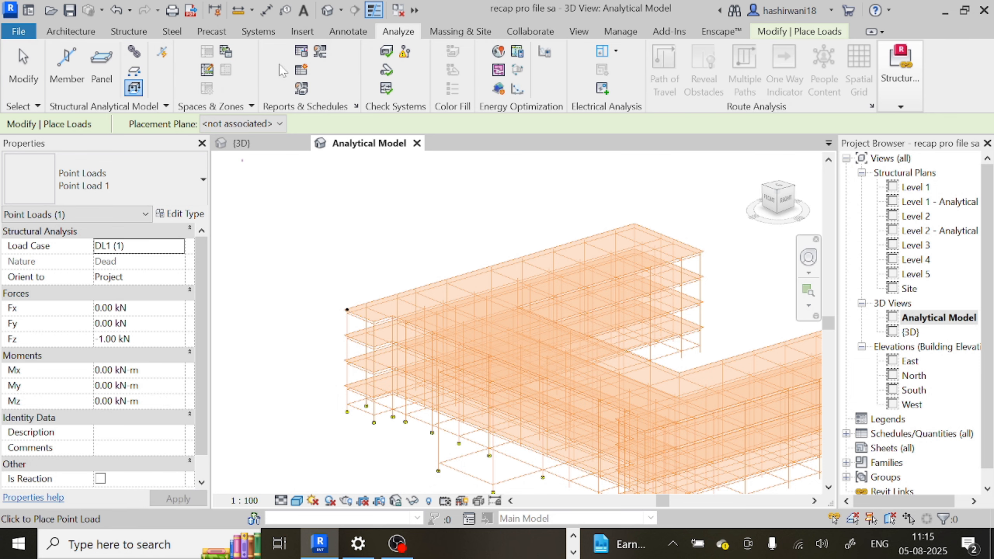
{"action": "left_click", "coordinate": [98, 106]}
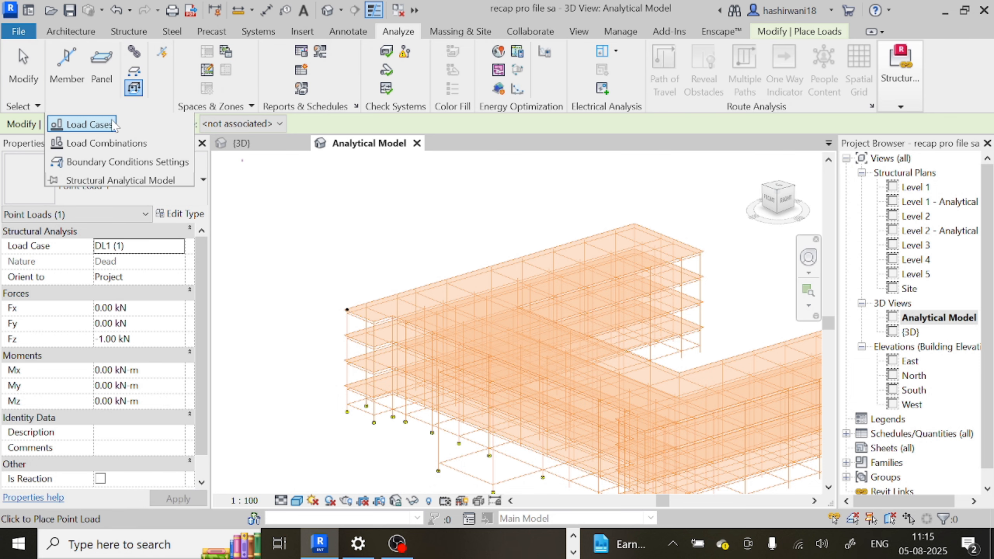
{"action": "left_click", "coordinate": [90, 125]}
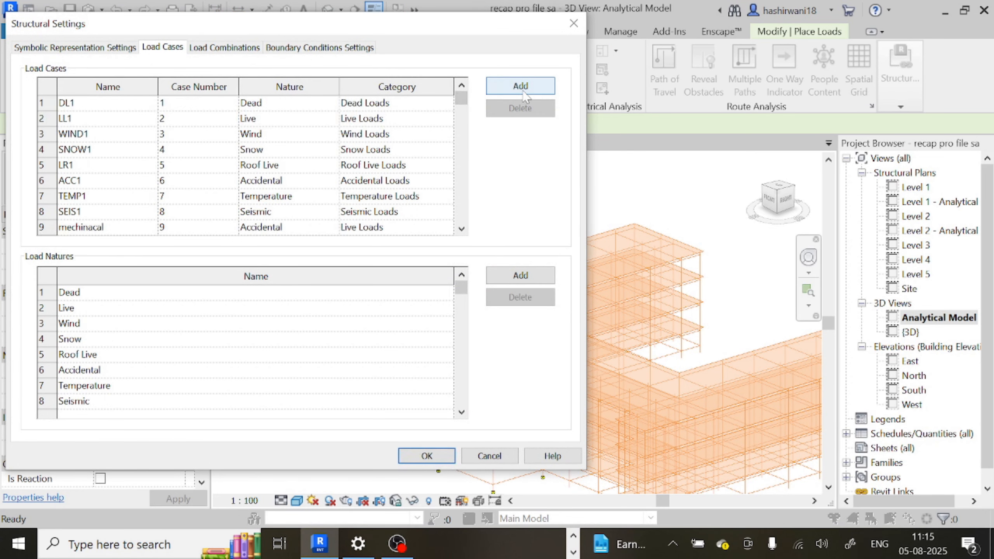
{"action": "left_click", "coordinate": [522, 90]}
Add a new load nature and open its name for editing.
{"action": "left_click", "coordinate": [520, 281]}
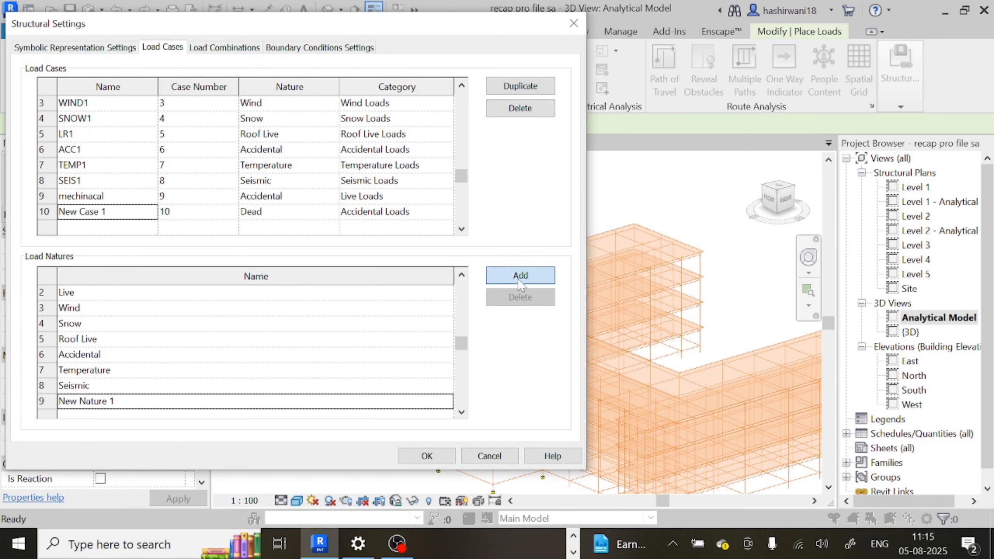
{"action": "left_click", "coordinate": [116, 402]}
{"action": "left_click_drag", "start_coordinate": [116, 402], "coordinate": [58, 402]}
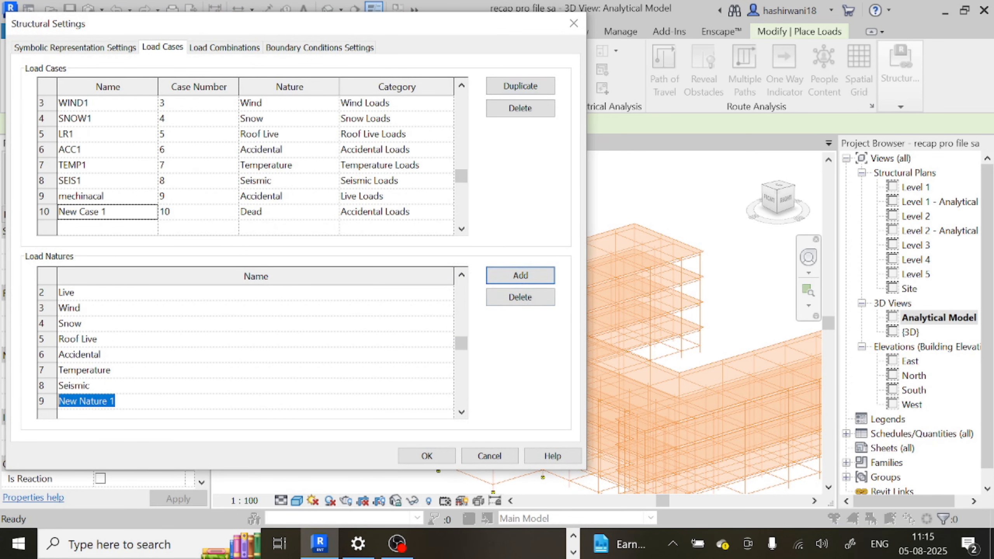